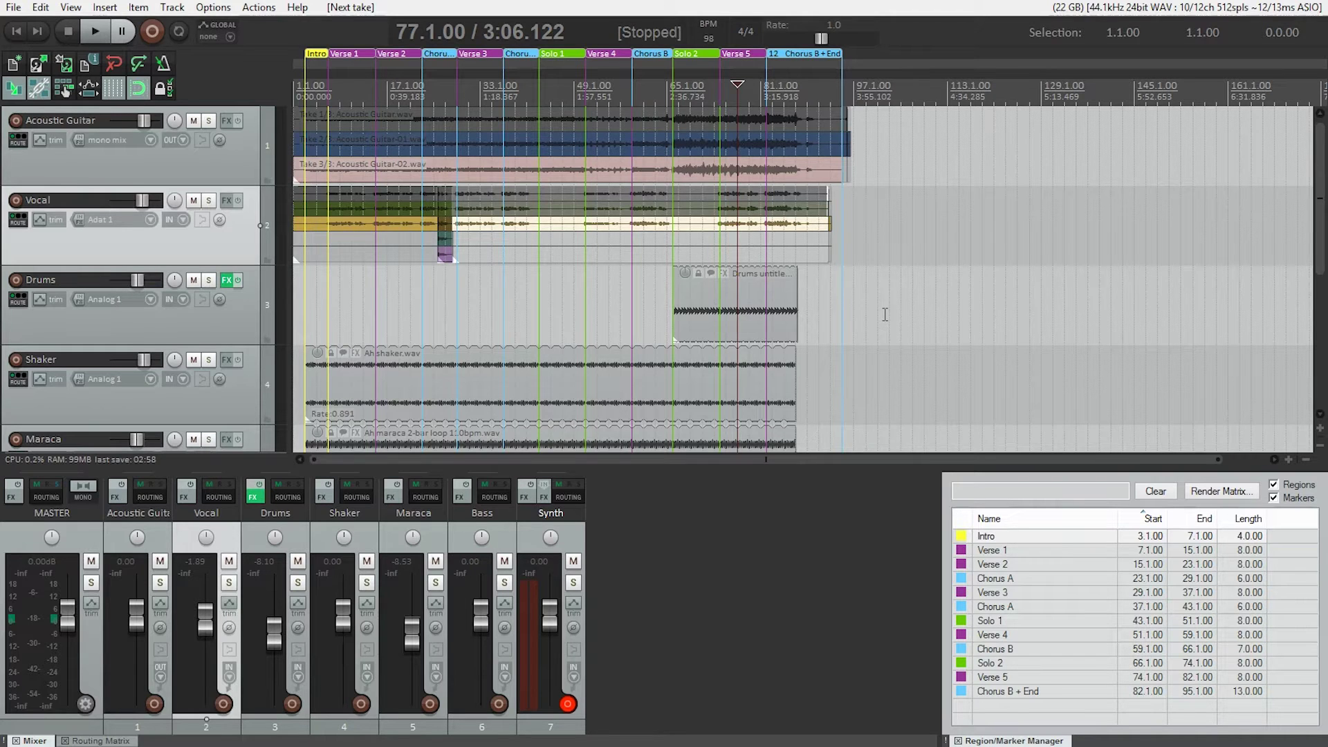
Turn off take lanes with Ctrl+L so the Acoustic Guitar and Vocal tracks show only Take 3/3.
{"action": "key", "text": "ctrl+l"}
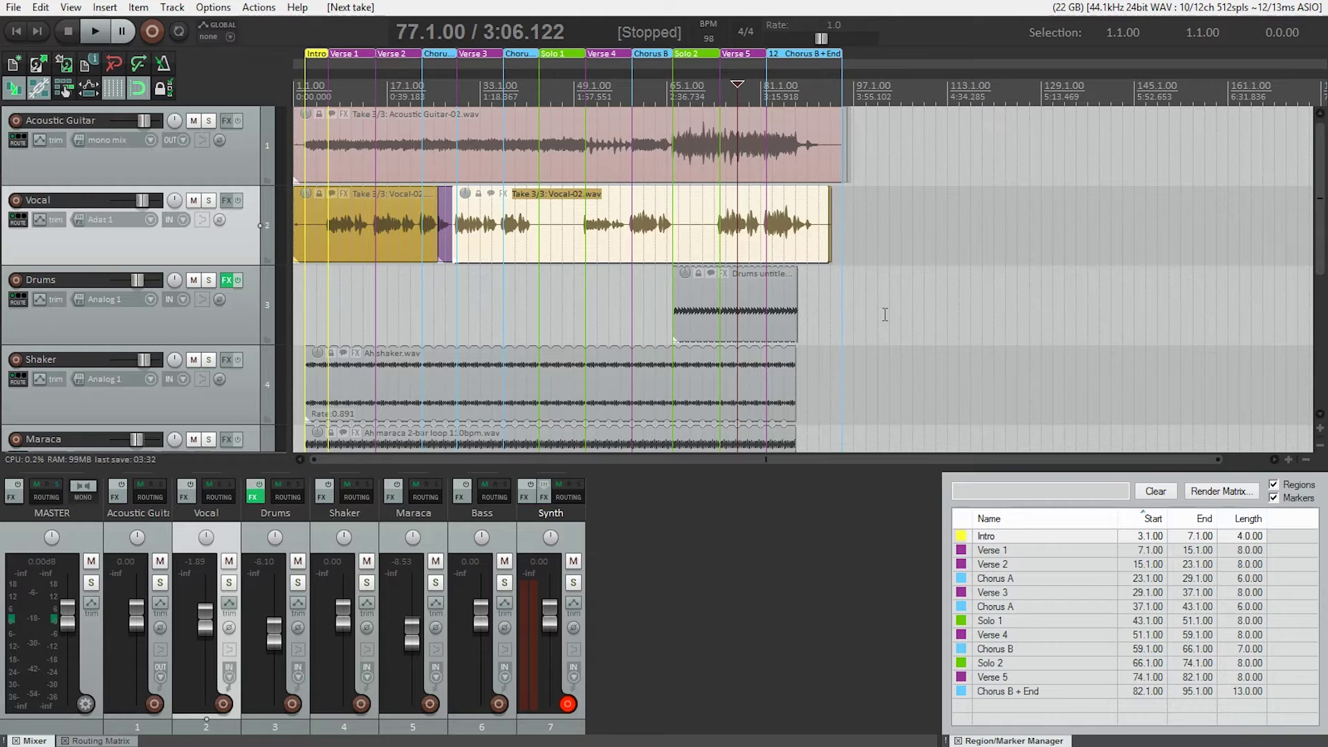
{"action": "key", "text": "alt+s"}
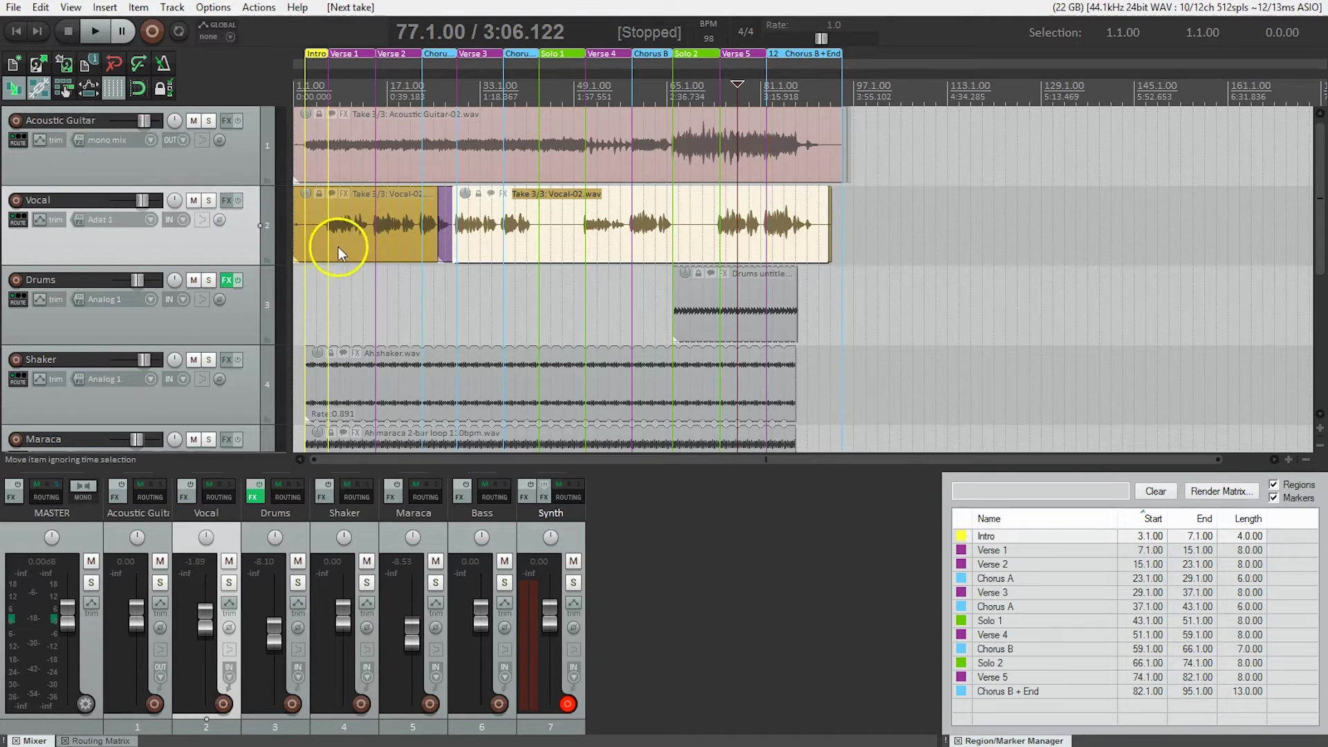
Split the vocal take in the silences before Verse 2, Chorus A and the second Chorus A.
{"action": "left_click", "coordinate": [368, 234]}
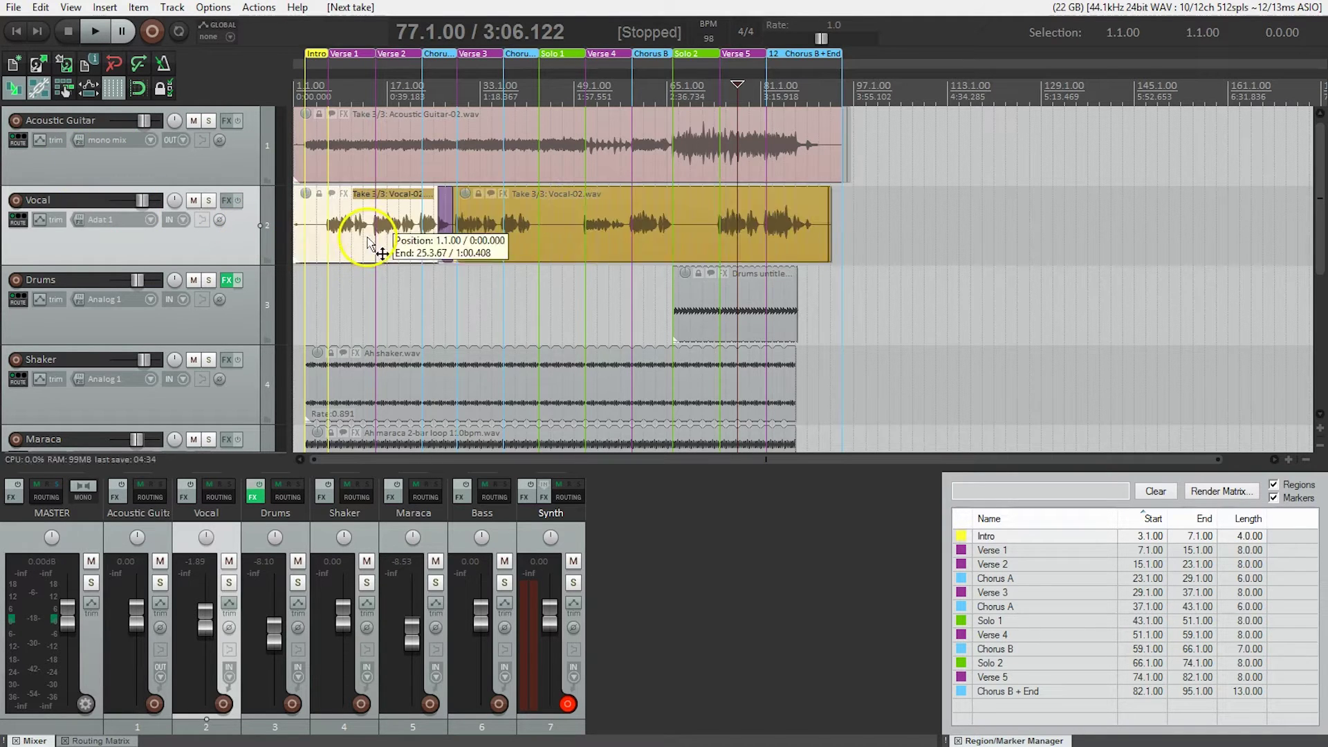
{"action": "scroll", "coordinate": [368, 236], "scroll_direction": "up", "scroll_amount": 5}
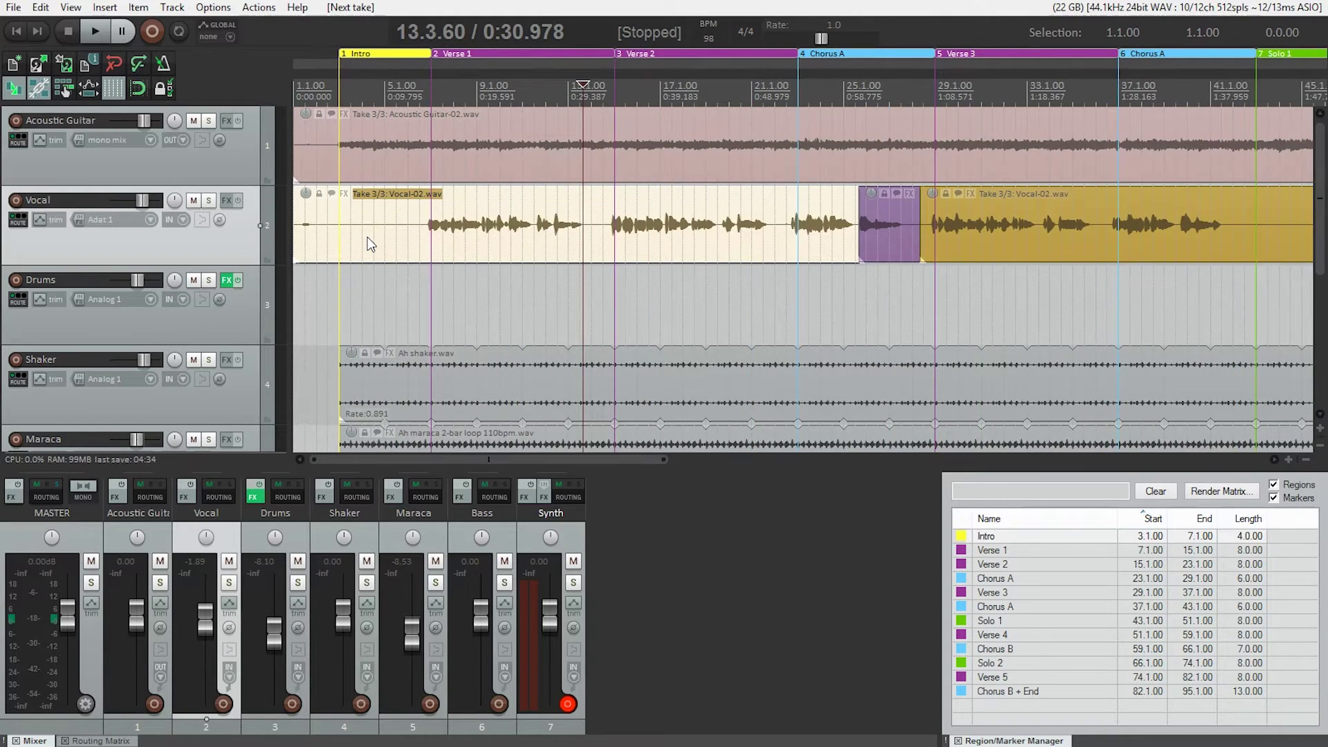
{"action": "scroll", "coordinate": [367, 237], "scroll_direction": "up", "scroll_amount": 2}
{"action": "scroll", "coordinate": [725, 252], "scroll_direction": "up", "scroll_amount": 1}
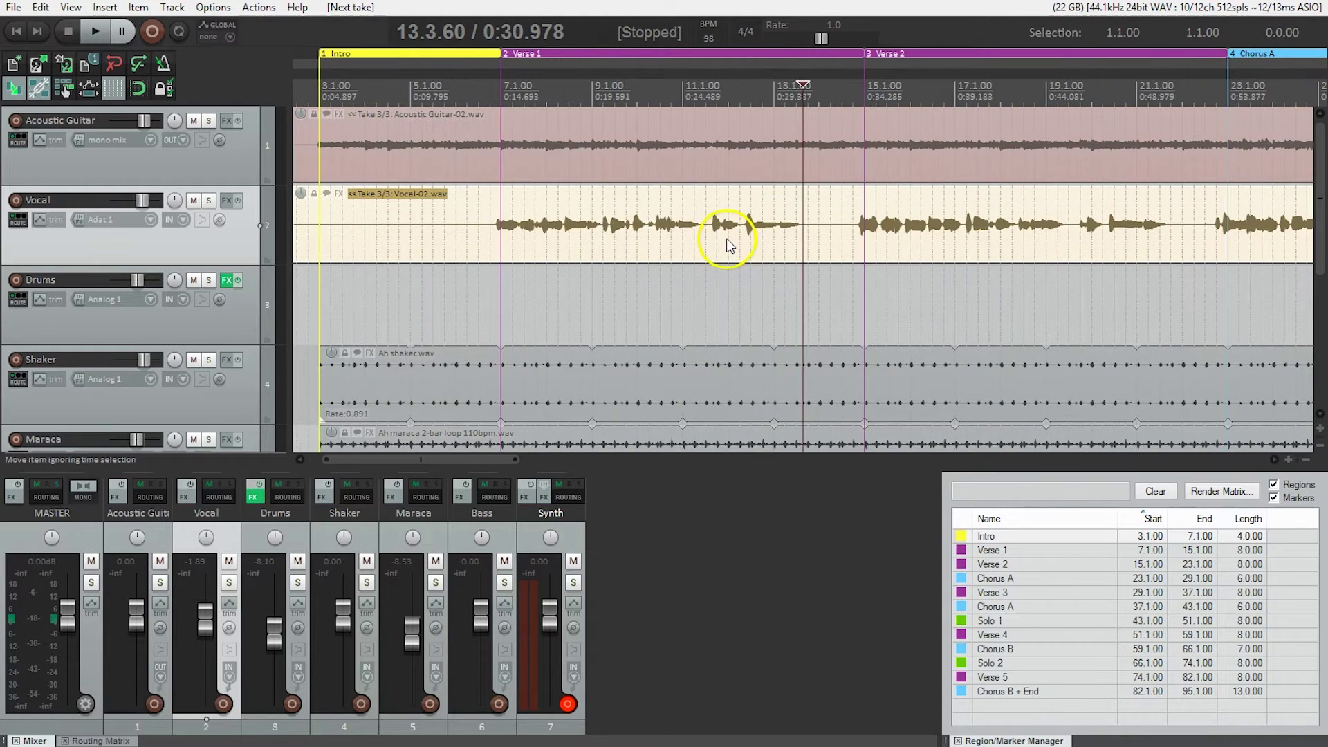
{"action": "left_click", "coordinate": [839, 235]}
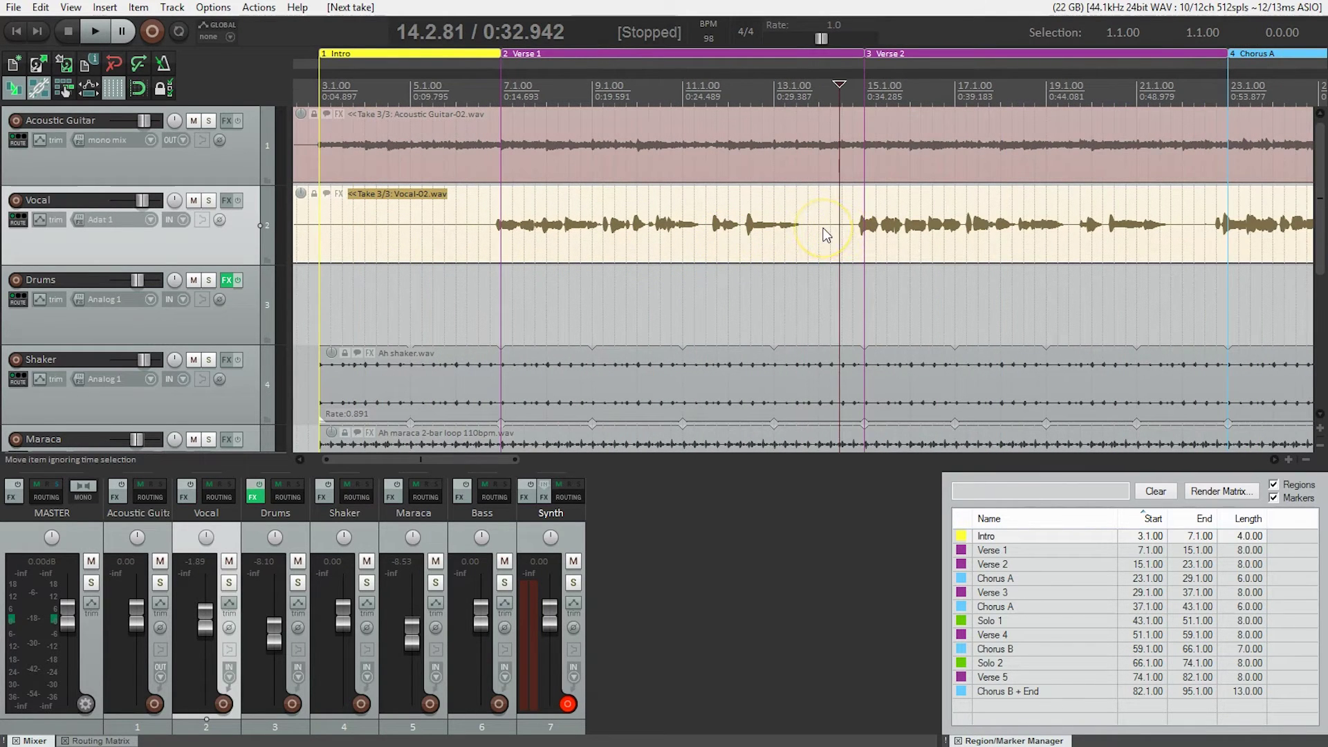
{"action": "key", "text": "s"}
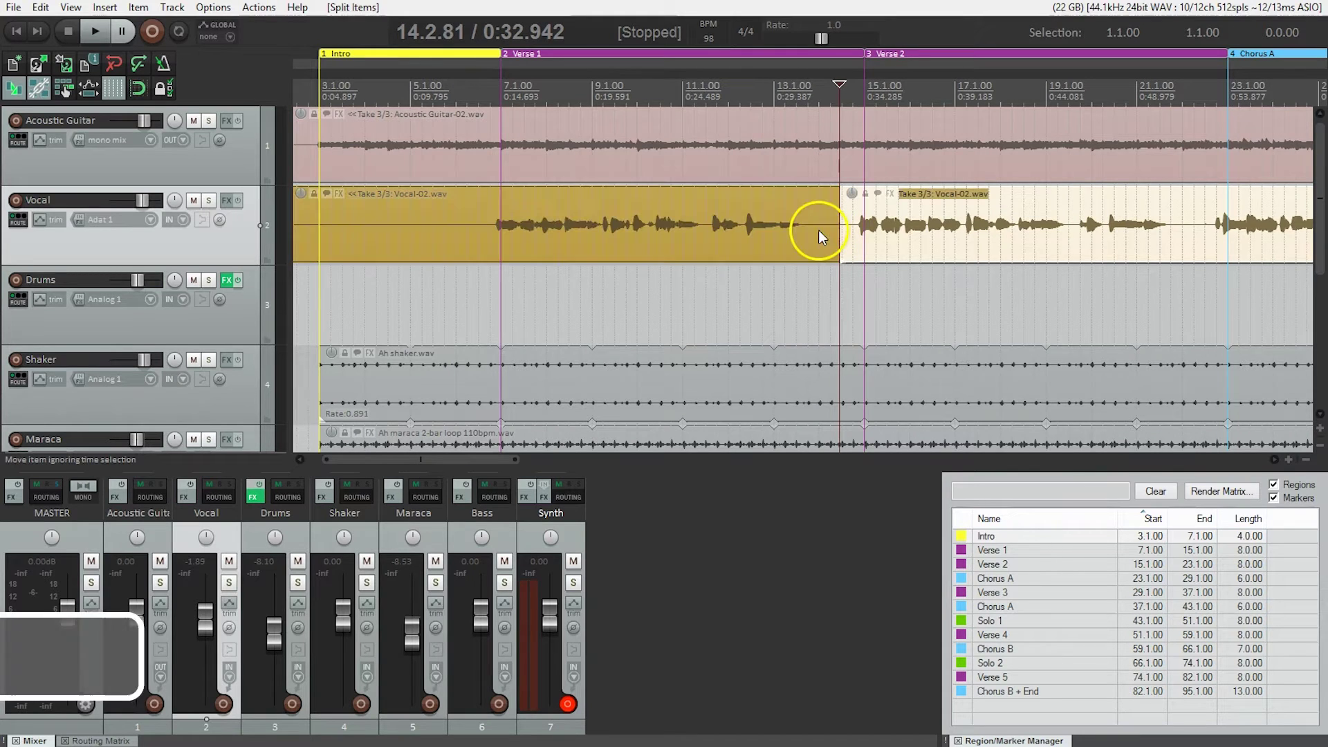
{"action": "left_click", "coordinate": [1189, 231]}
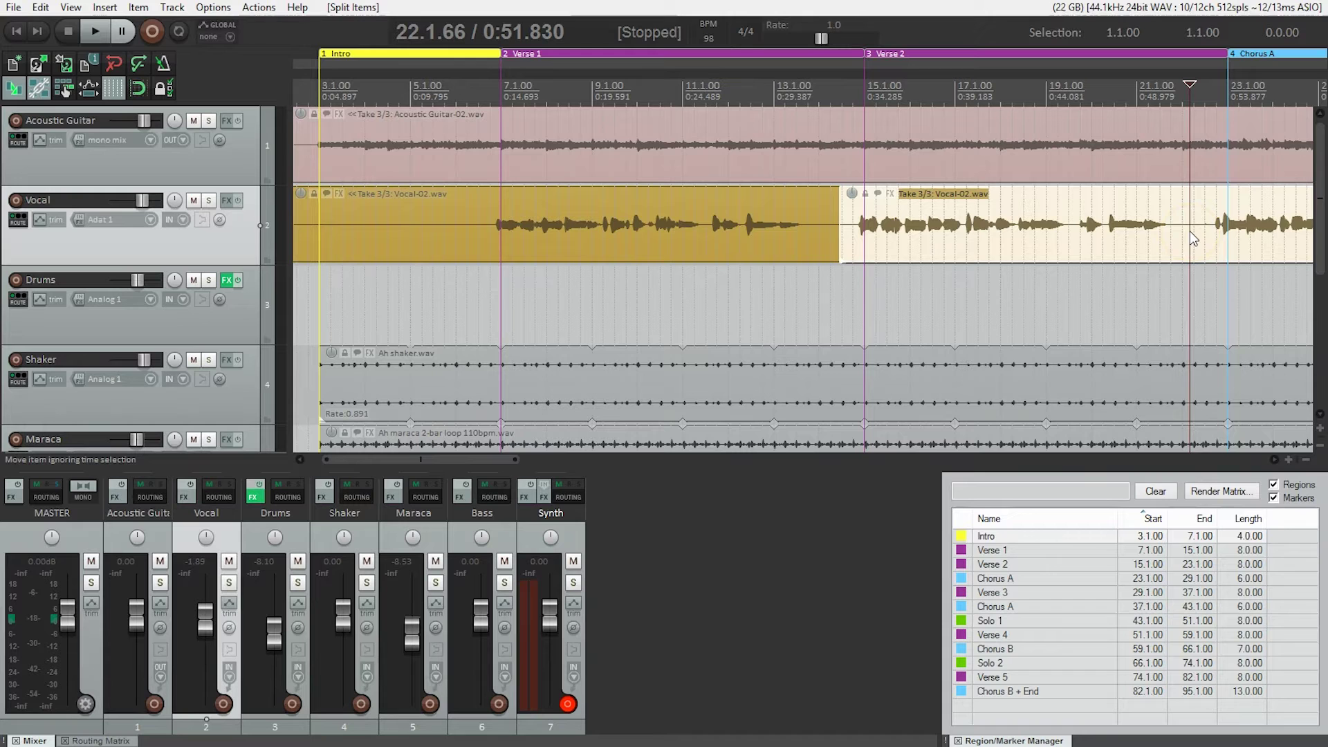
{"action": "key", "text": "s"}
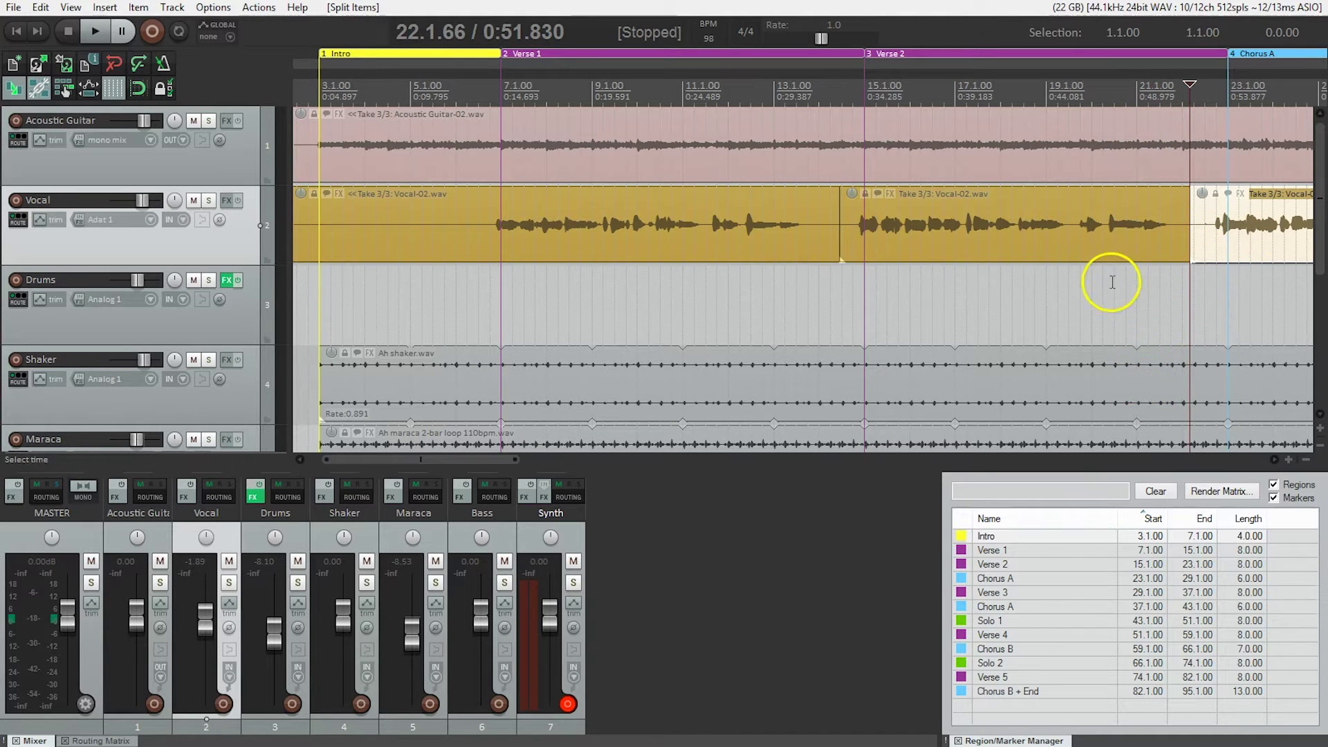
{"action": "scroll", "coordinate": [1113, 285], "scroll_direction": "right", "scroll_amount": 8}
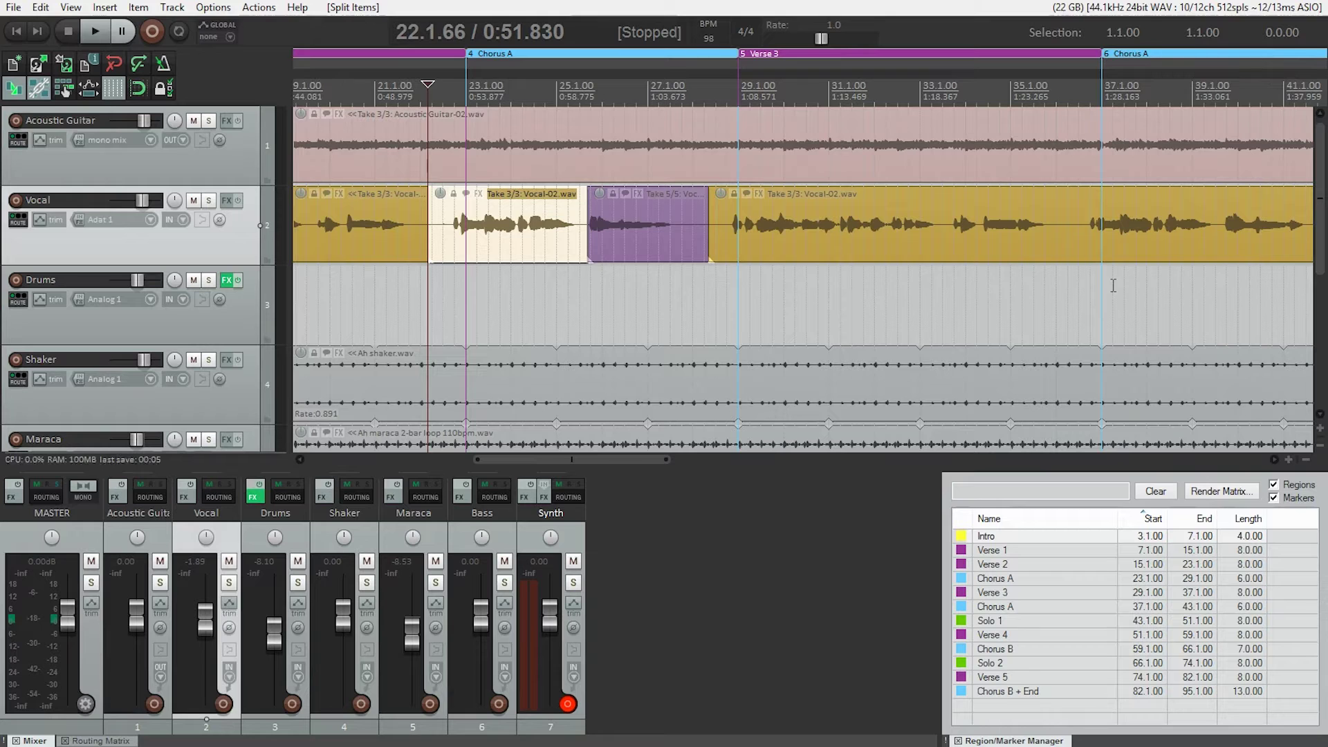
{"action": "left_click", "coordinate": [1016, 218]}
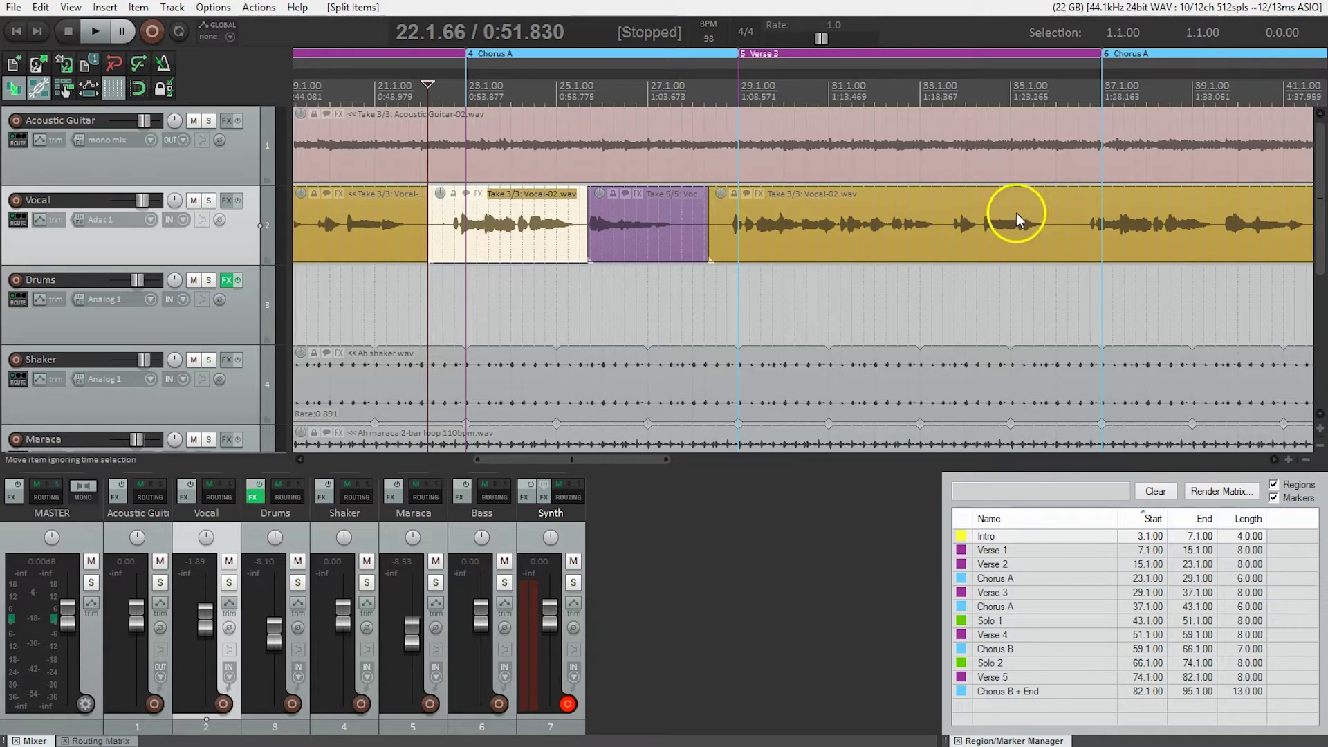
{"action": "left_click", "coordinate": [1064, 231]}
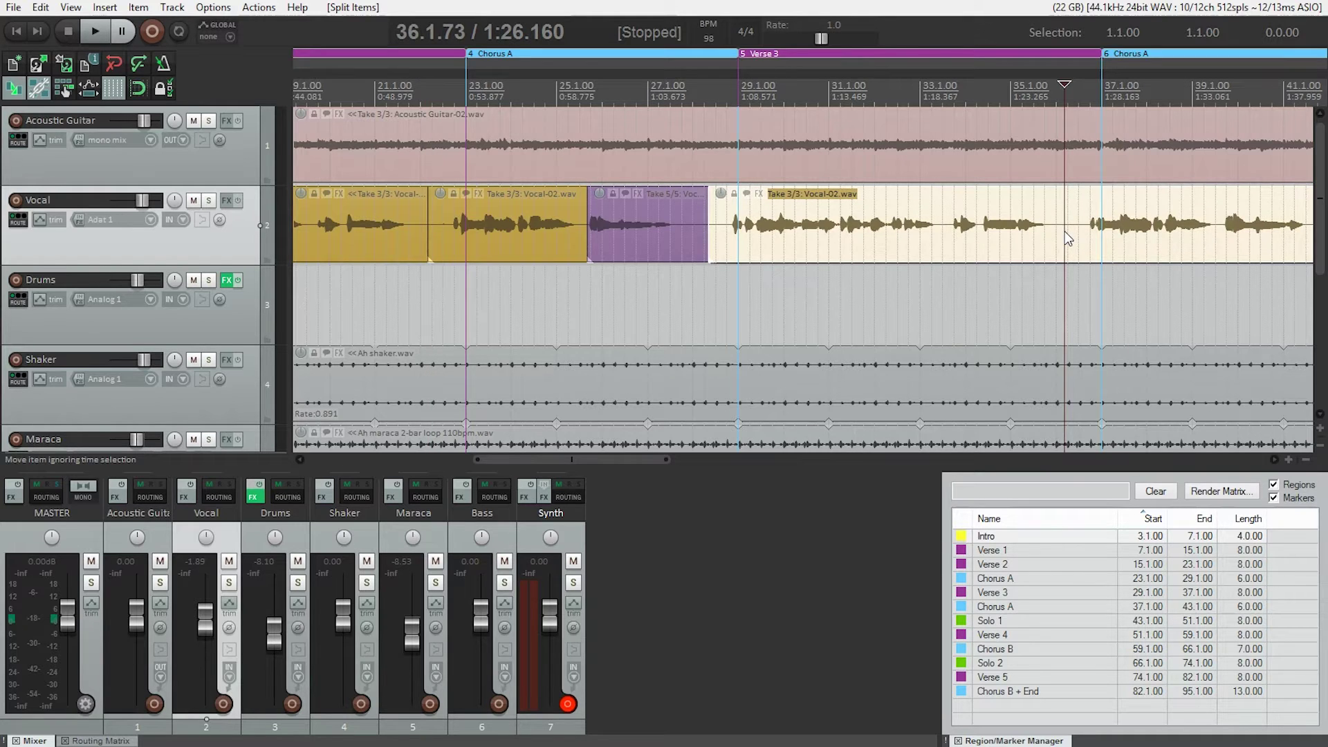
{"action": "key", "text": "s"}
Split the vocal before Solo 1, Verse 4 and Chorus B.
{"action": "scroll", "coordinate": [1109, 275], "scroll_direction": "right", "scroll_amount": 3}
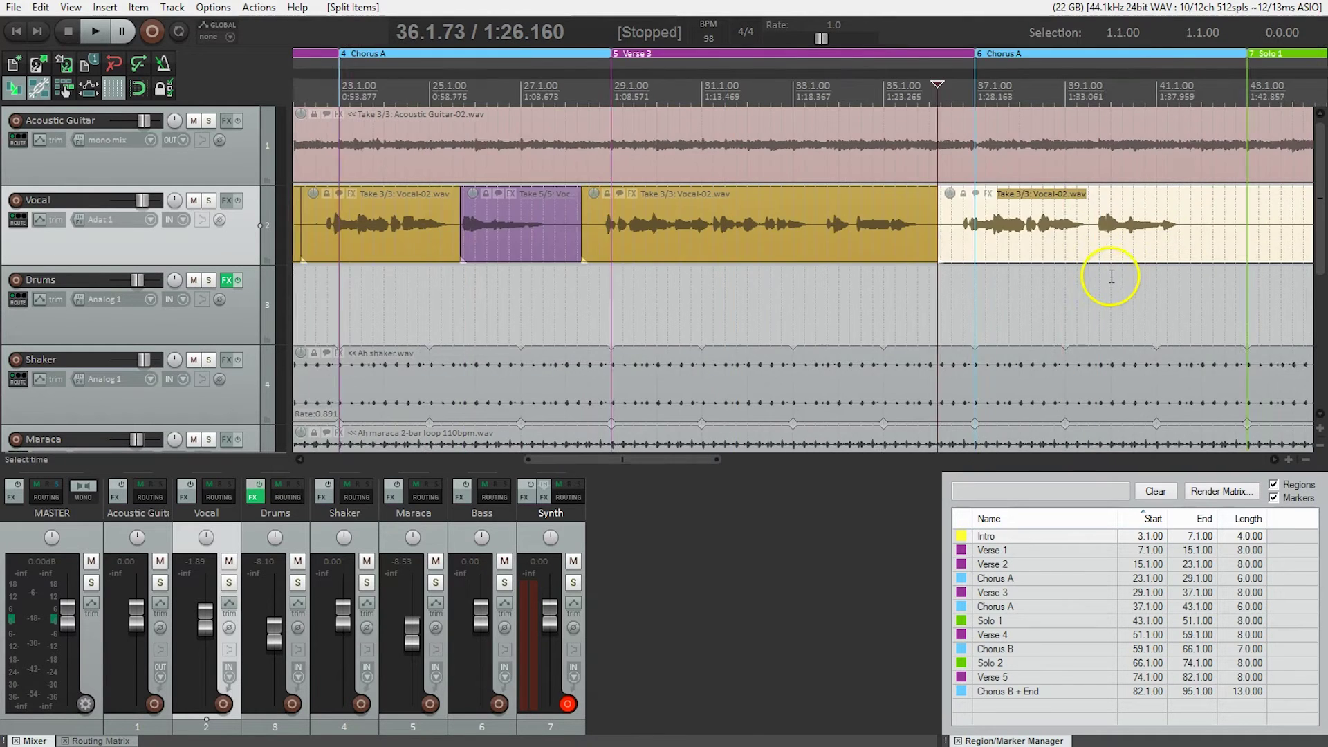
{"action": "left_click", "coordinate": [951, 220]}
{"action": "key", "text": "s"}
{"action": "scroll", "coordinate": [1017, 273], "scroll_direction": "right", "scroll_amount": 3}
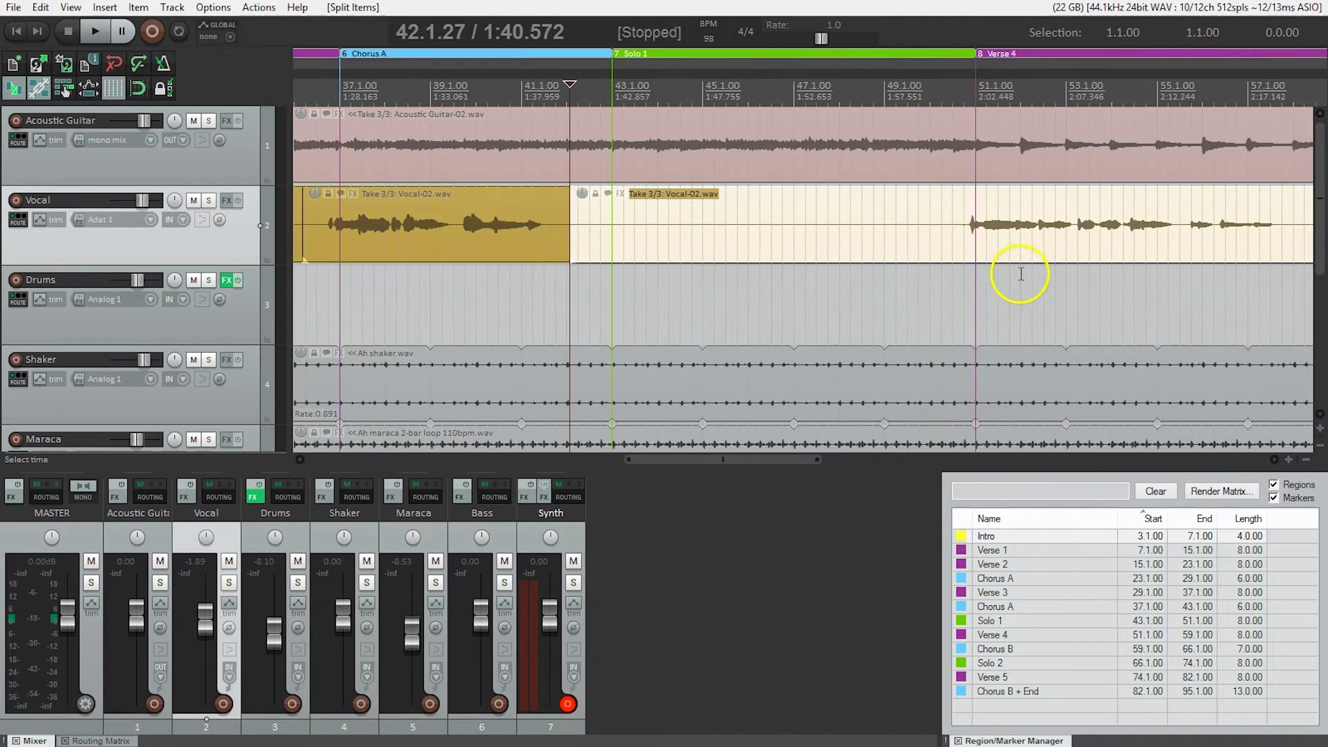
{"action": "left_click", "coordinate": [946, 234]}
{"action": "key", "text": "s"}
{"action": "scroll", "coordinate": [1013, 256], "scroll_direction": "right", "scroll_amount": 3}
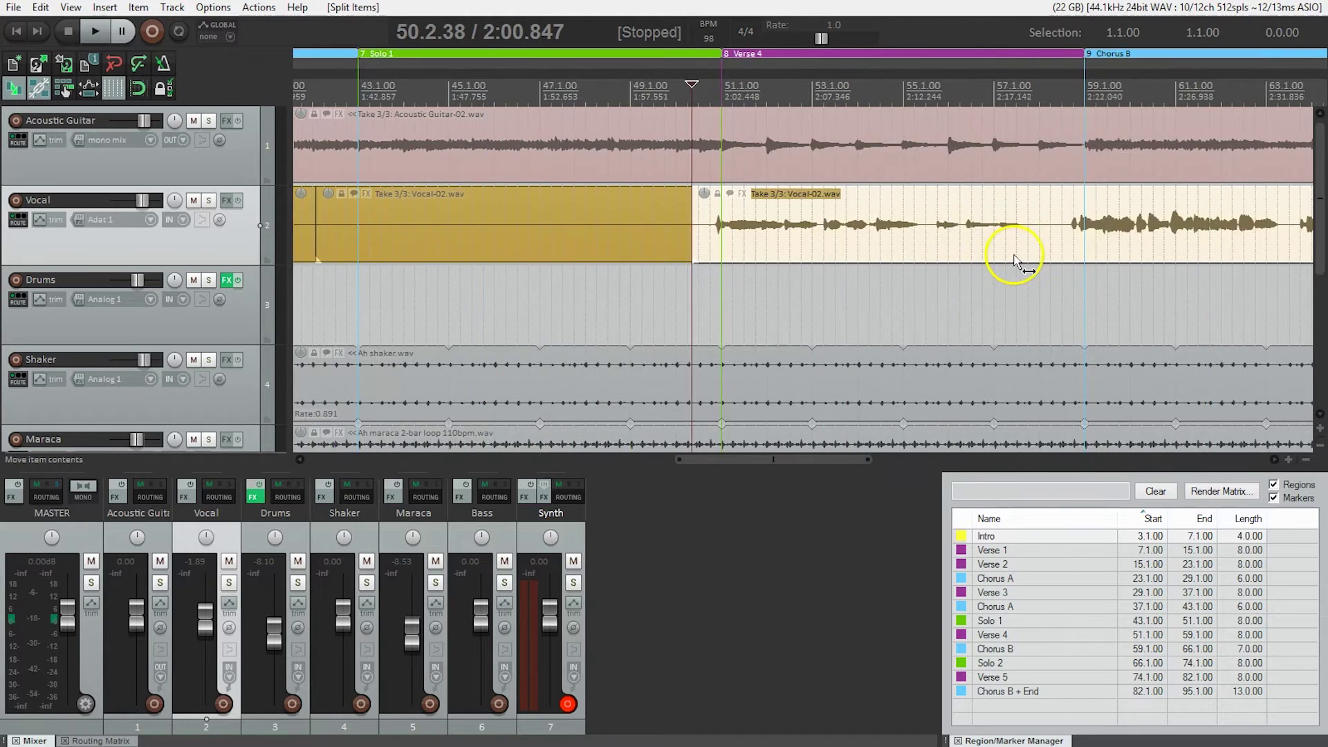
{"action": "left_click", "coordinate": [925, 240]}
{"action": "key", "text": "s"}
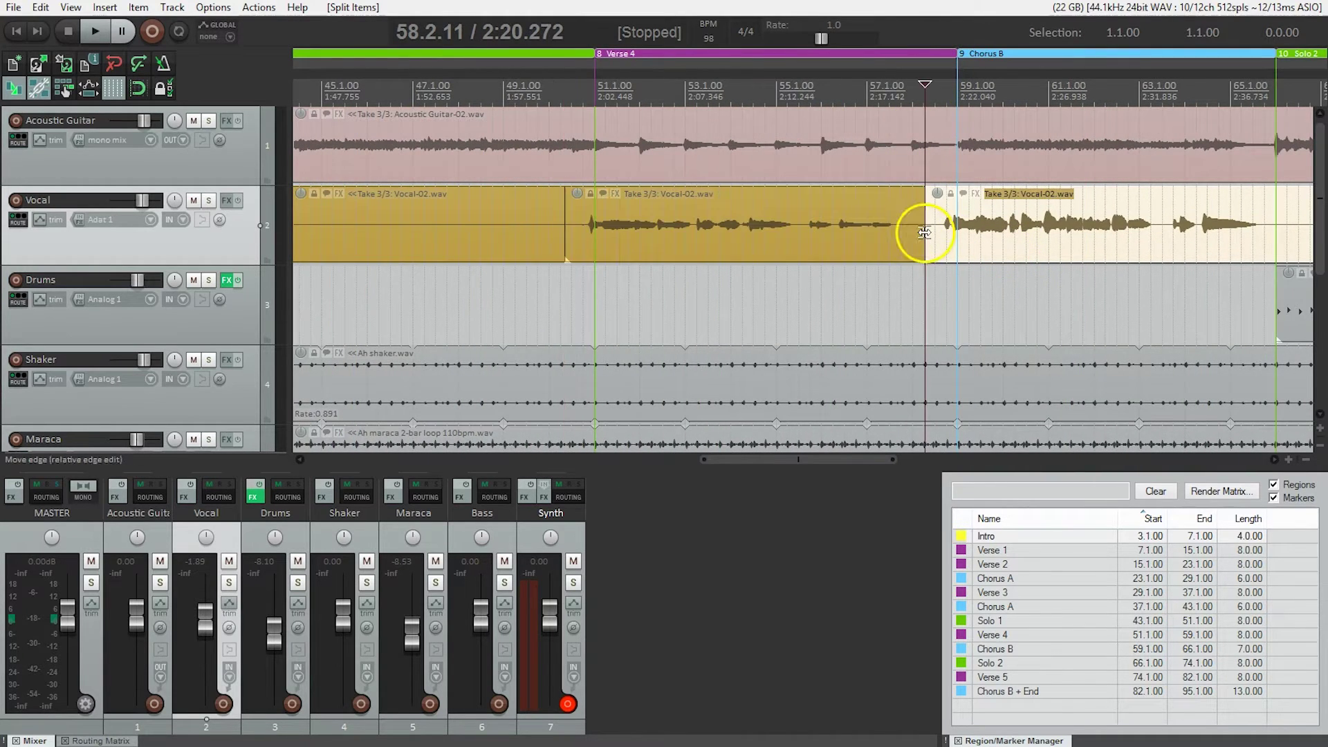
Split the vocal before Solo 2, Verse 5 and Chorus B + End, then zoom out to the whole project.
{"action": "scroll", "coordinate": [954, 276], "scroll_direction": "right", "scroll_amount": 3}
{"action": "left_click", "coordinate": [1017, 238]}
{"action": "key", "text": "s"}
{"action": "scroll", "coordinate": [1016, 237], "scroll_direction": "right", "scroll_amount": 2}
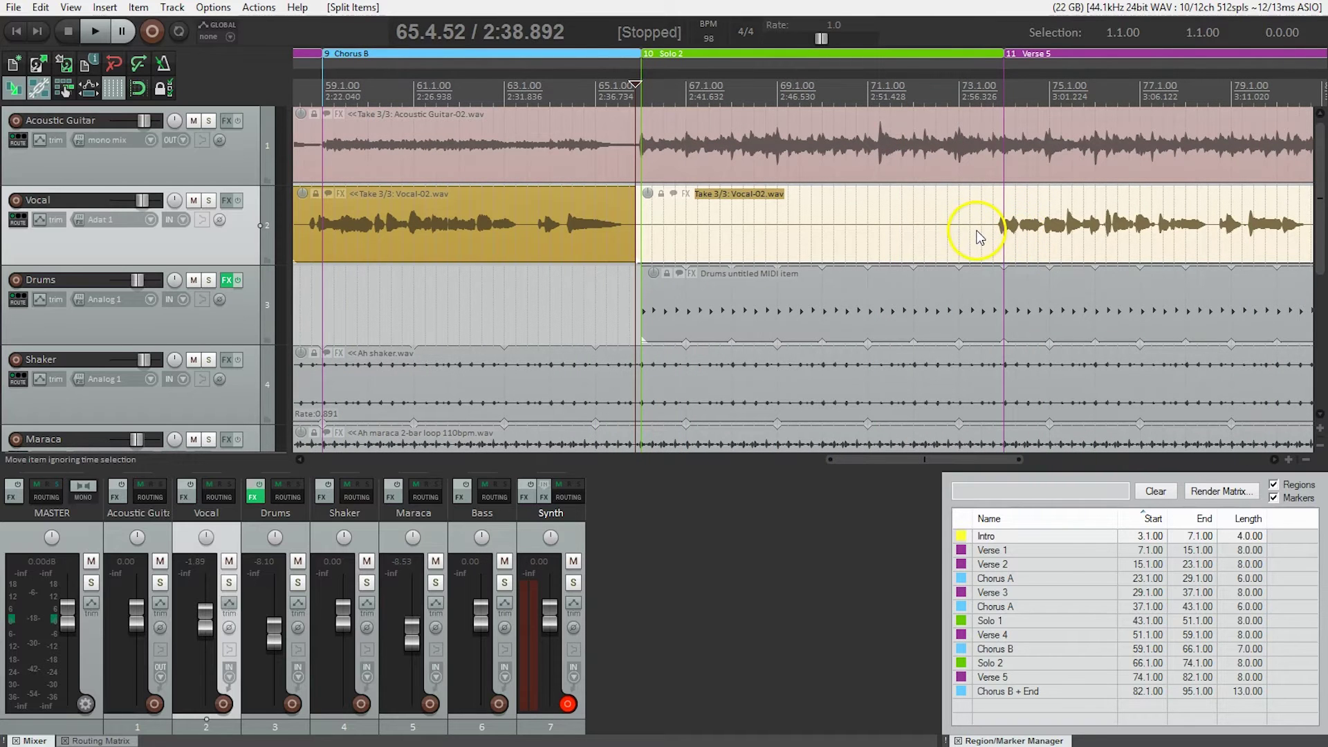
{"action": "left_click", "coordinate": [975, 232]}
{"action": "key", "text": "s"}
{"action": "scroll", "coordinate": [976, 230], "scroll_direction": "right", "scroll_amount": 2}
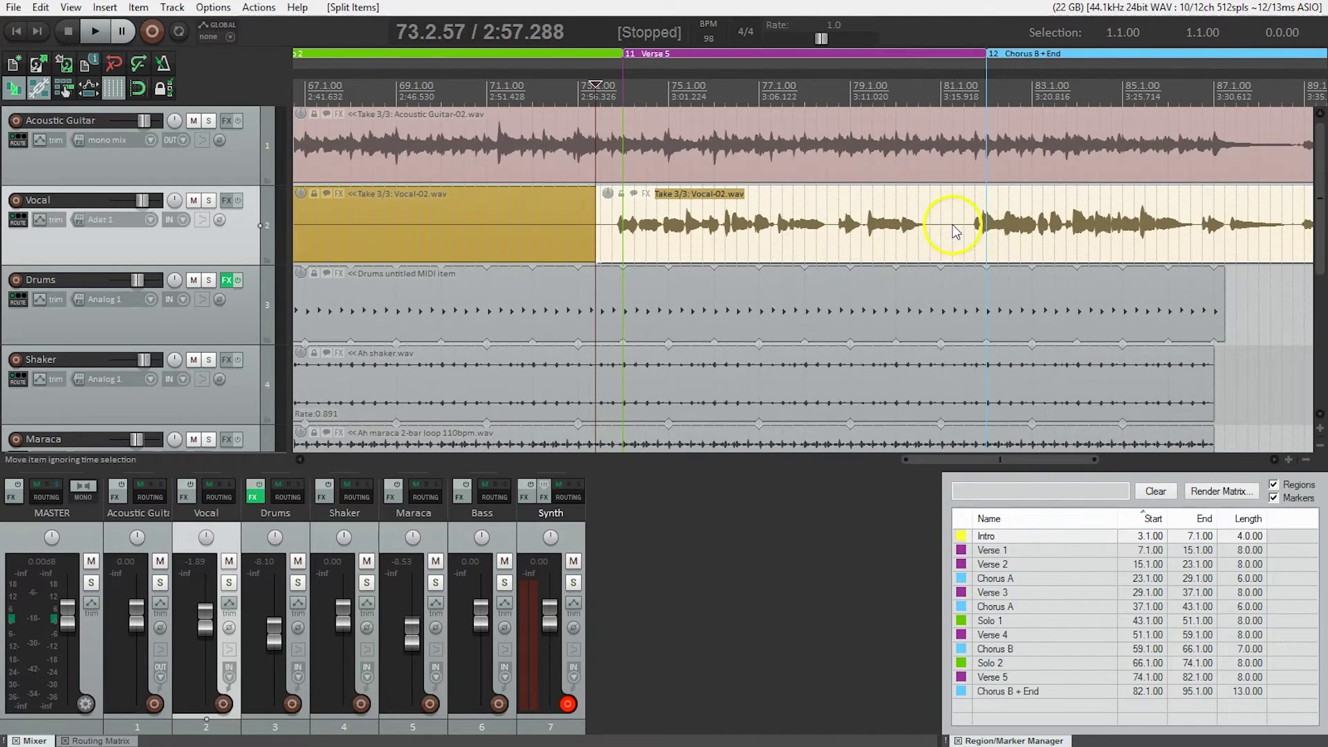
{"action": "left_click", "coordinate": [950, 224]}
{"action": "key", "text": "s"}
{"action": "scroll", "coordinate": [954, 224], "scroll_direction": "down", "scroll_amount": 3}
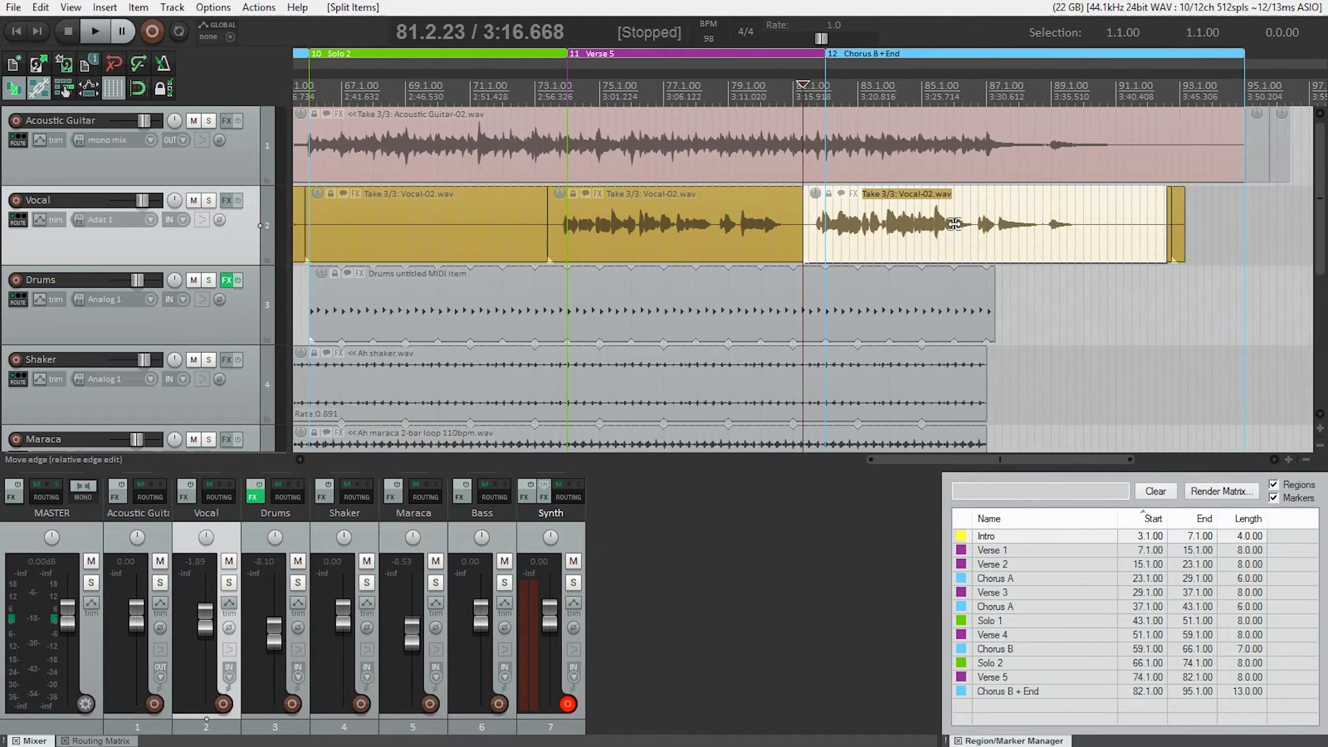
{"action": "scroll", "coordinate": [954, 224], "scroll_direction": "down", "scroll_amount": 8}
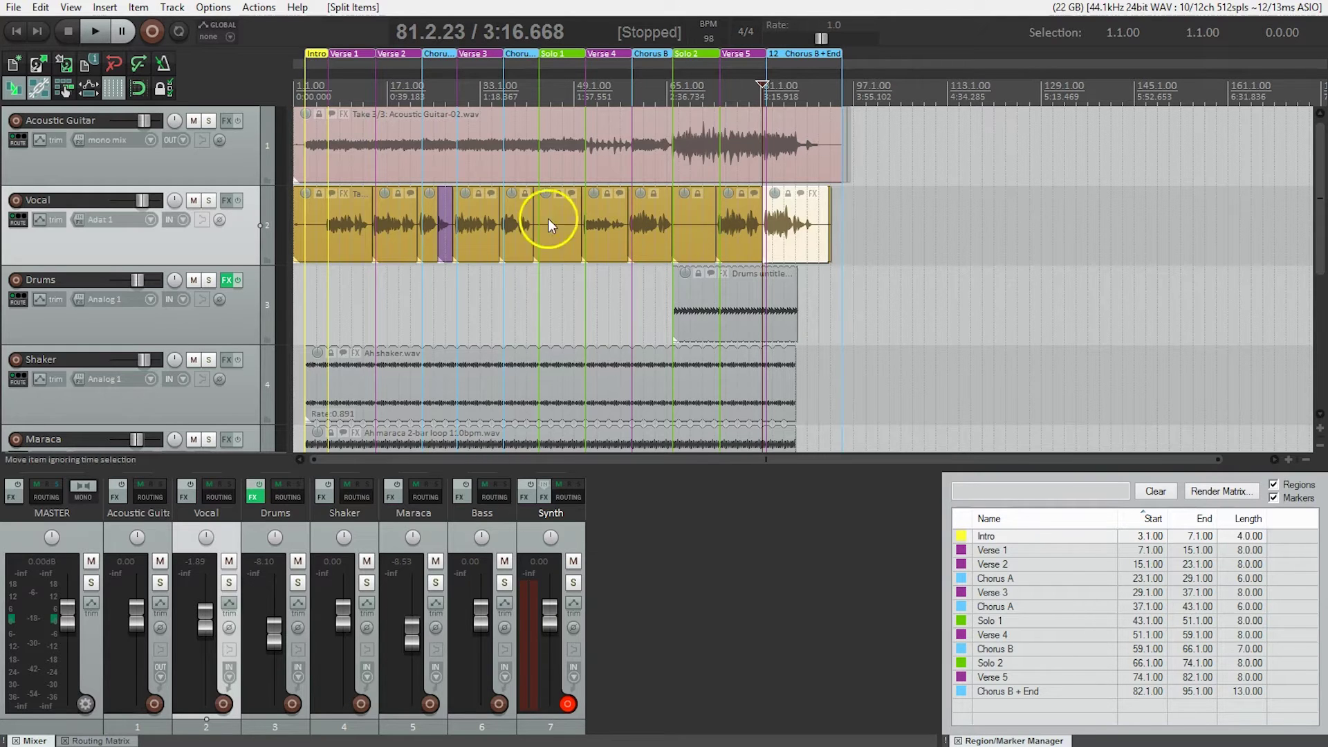
{"action": "left_click", "coordinate": [355, 222]}
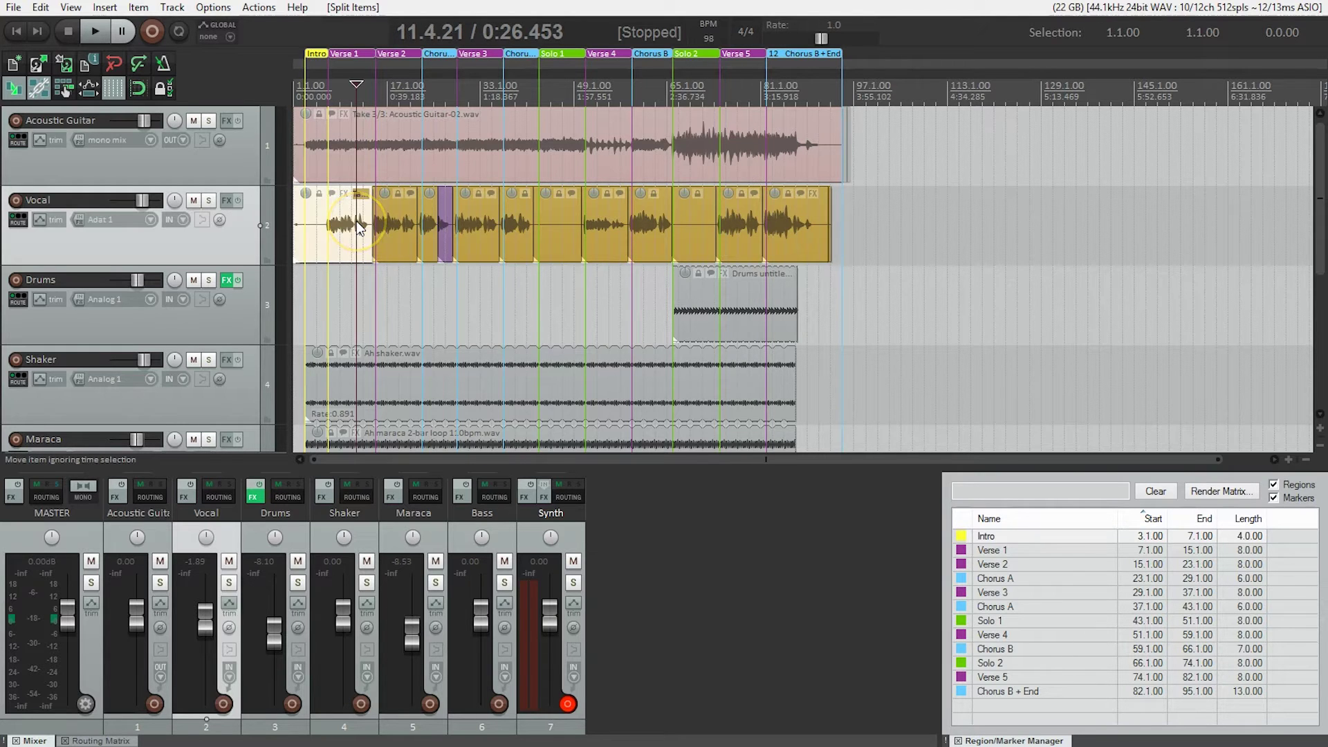
{"action": "scroll", "coordinate": [355, 221], "scroll_direction": "up", "scroll_amount": 5}
{"action": "scroll", "coordinate": [355, 222], "scroll_direction": "up", "scroll_amount": 3}
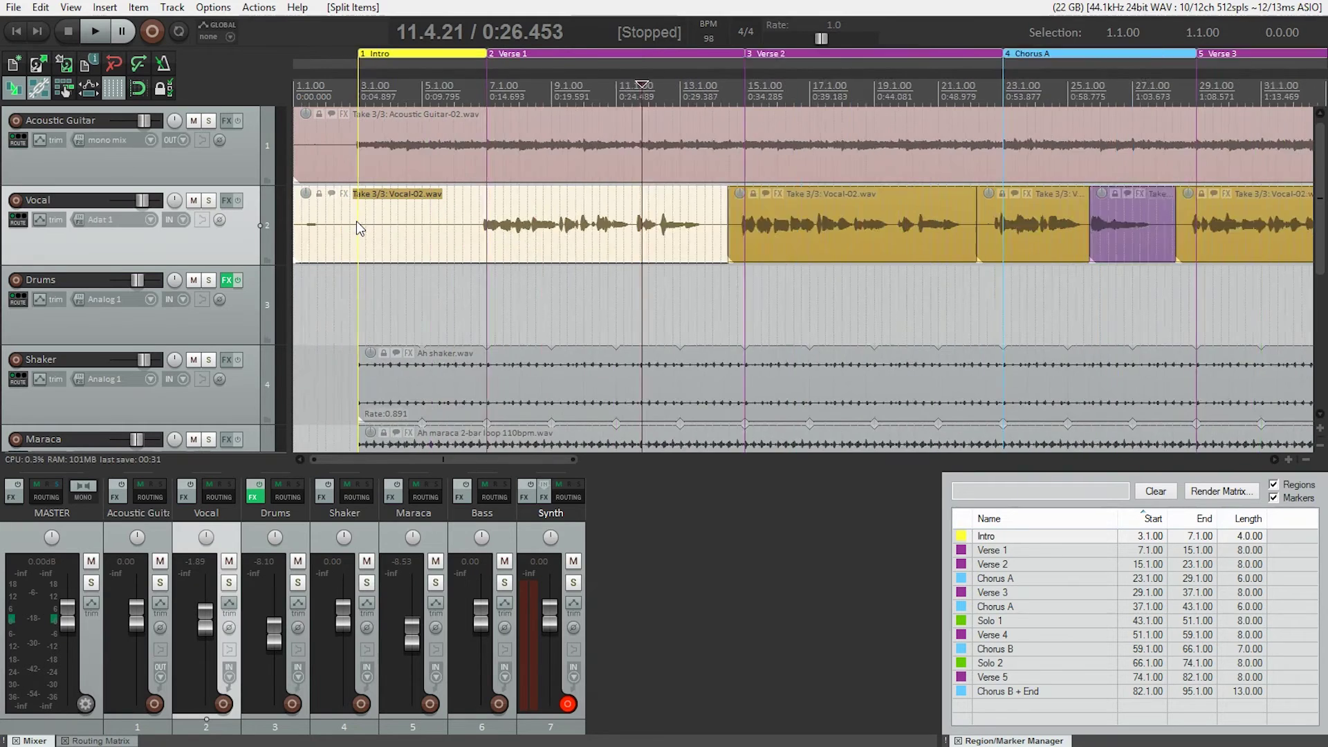
{"action": "left_click", "coordinate": [429, 213]}
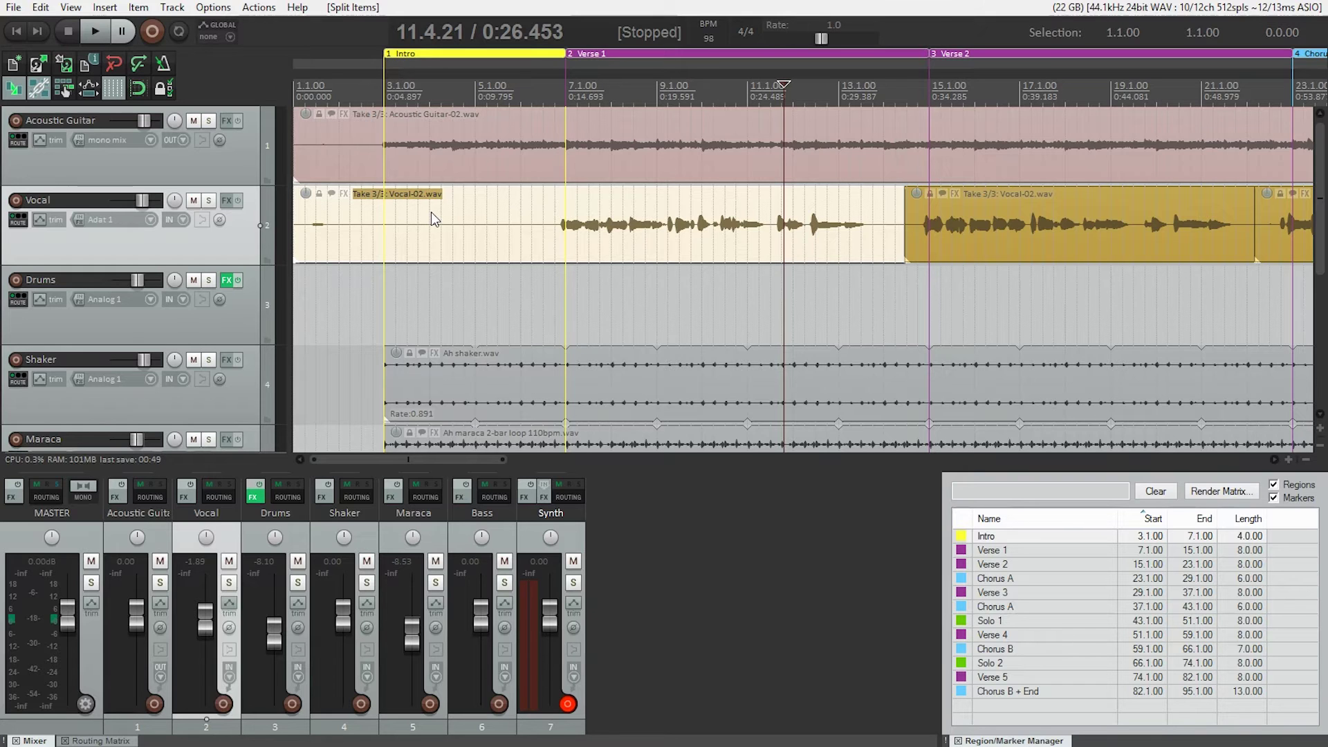
Switch the opening vocal item and the first Chorus A item to Take 2/3 (Vocal-01.wav).
{"action": "key", "text": "t"}
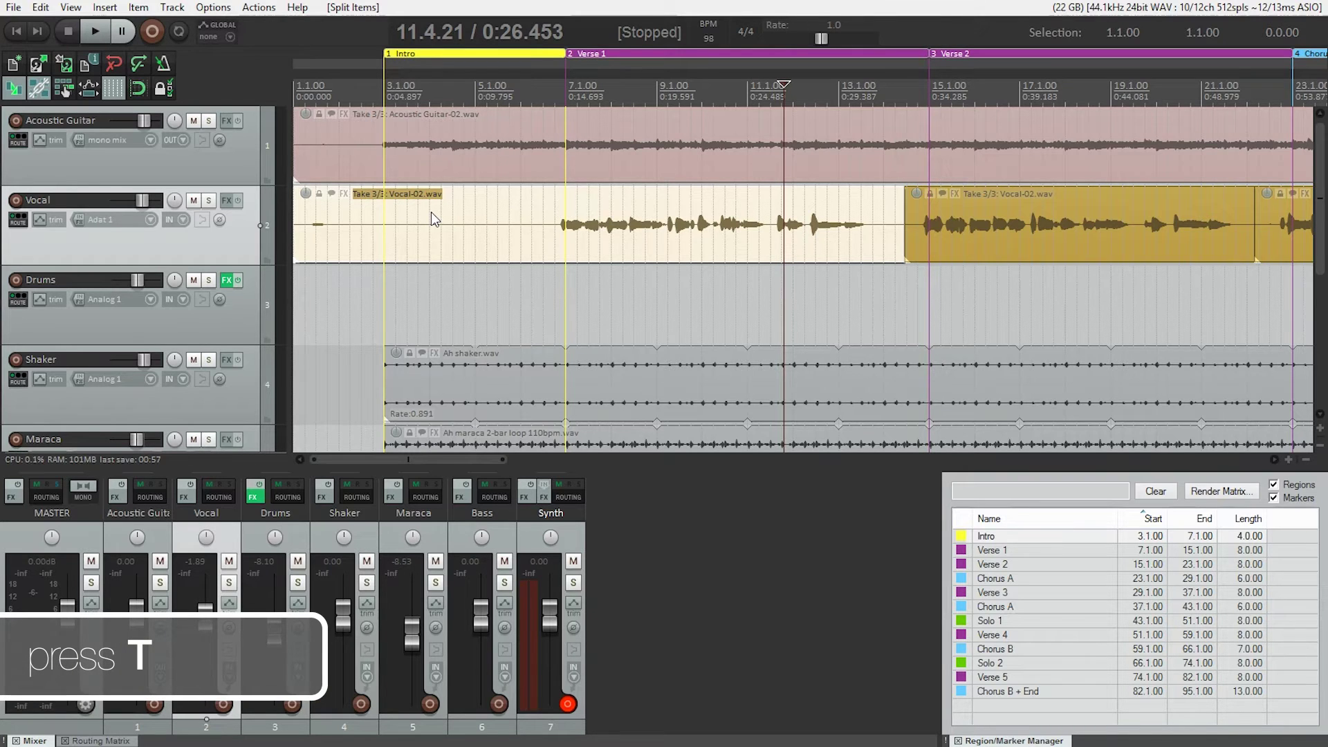
{"action": "key", "text": "t"}
{"action": "key", "text": "t"}
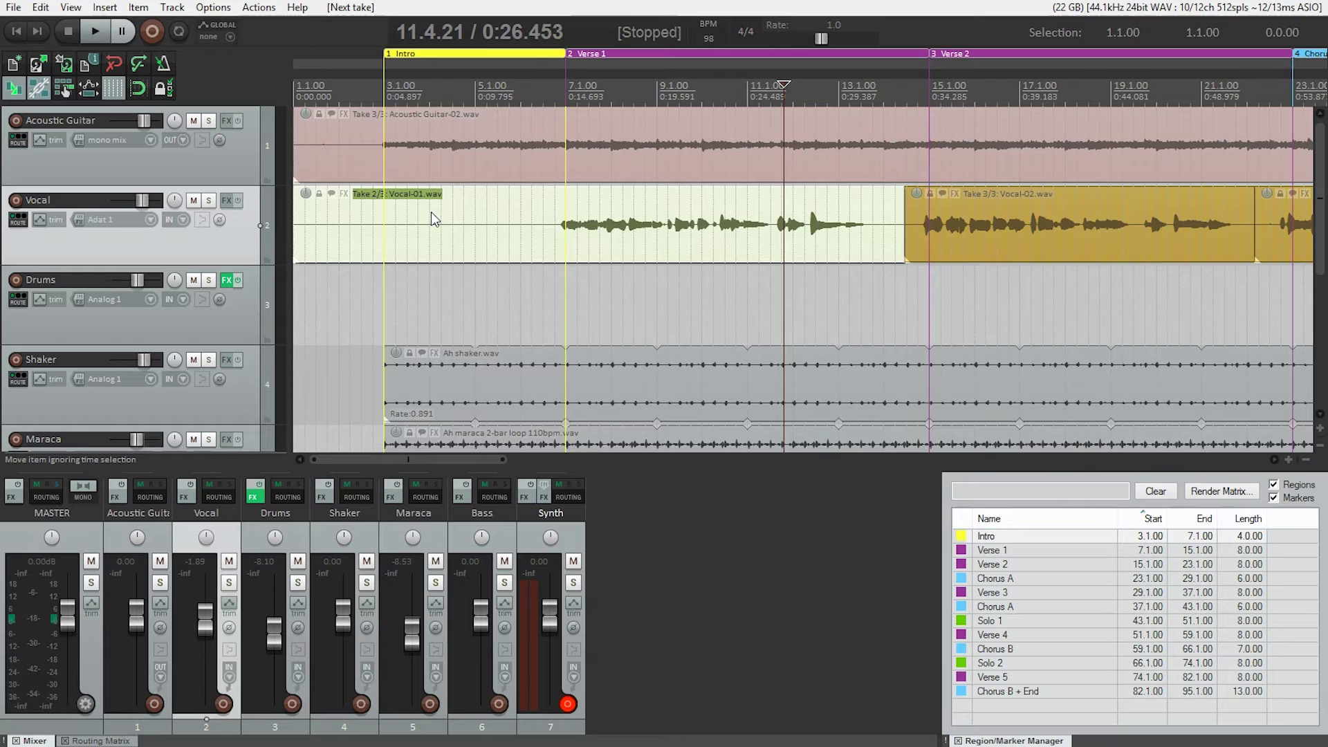
{"action": "left_click", "coordinate": [1039, 233]}
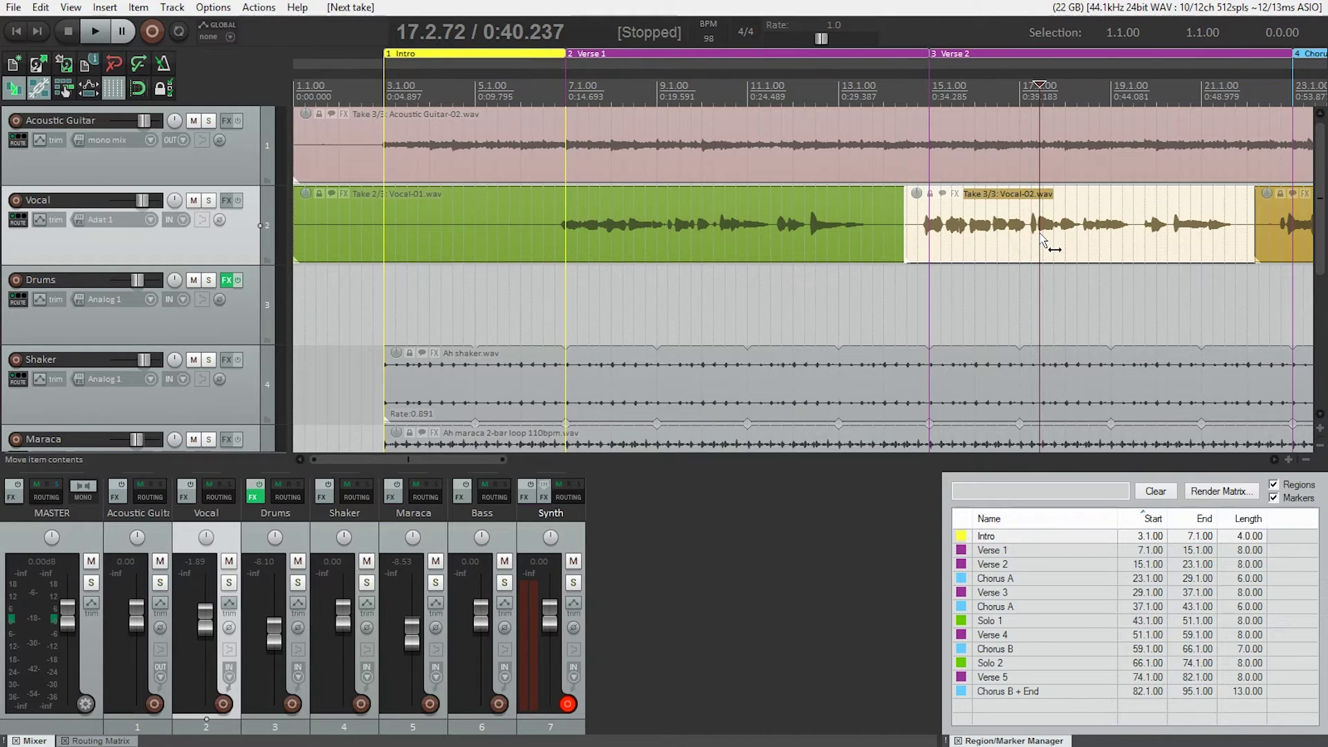
{"action": "scroll", "coordinate": [1040, 233], "scroll_direction": "down", "scroll_amount": 5, "text": "alt"}
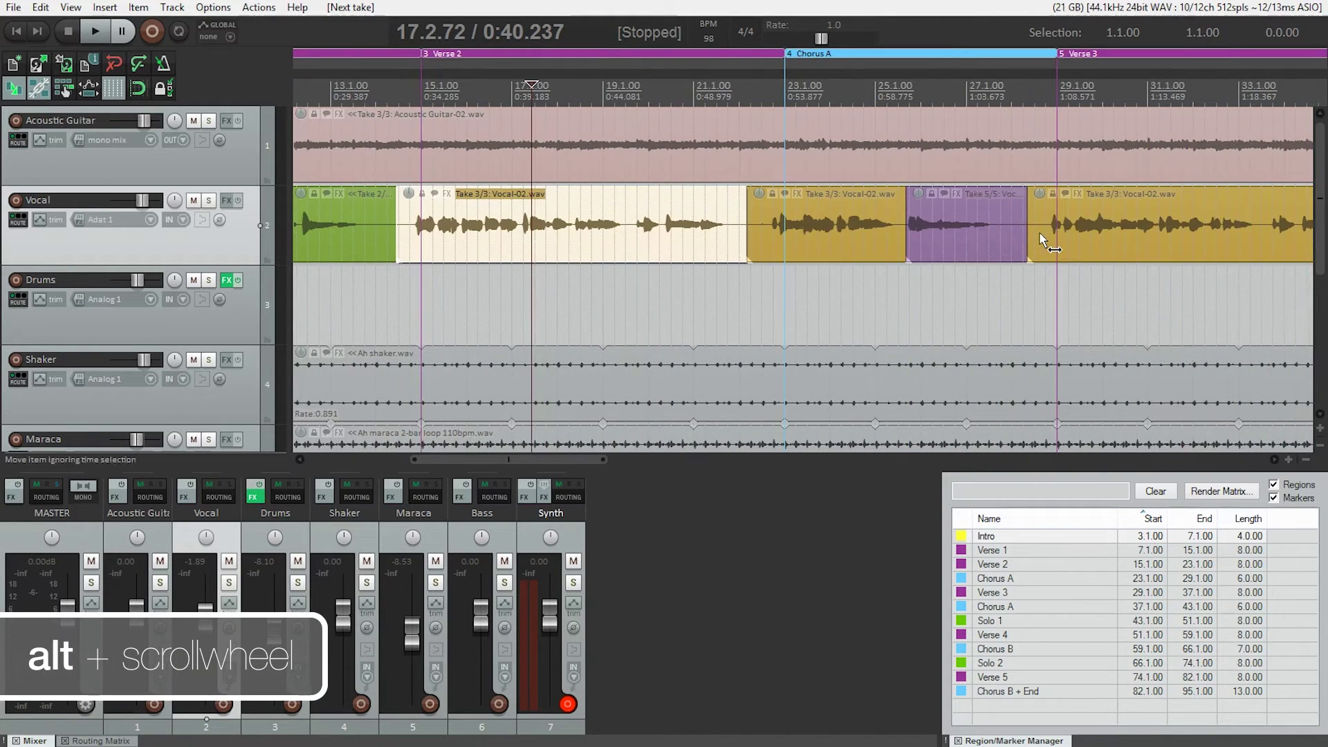
{"action": "left_click", "coordinate": [829, 235]}
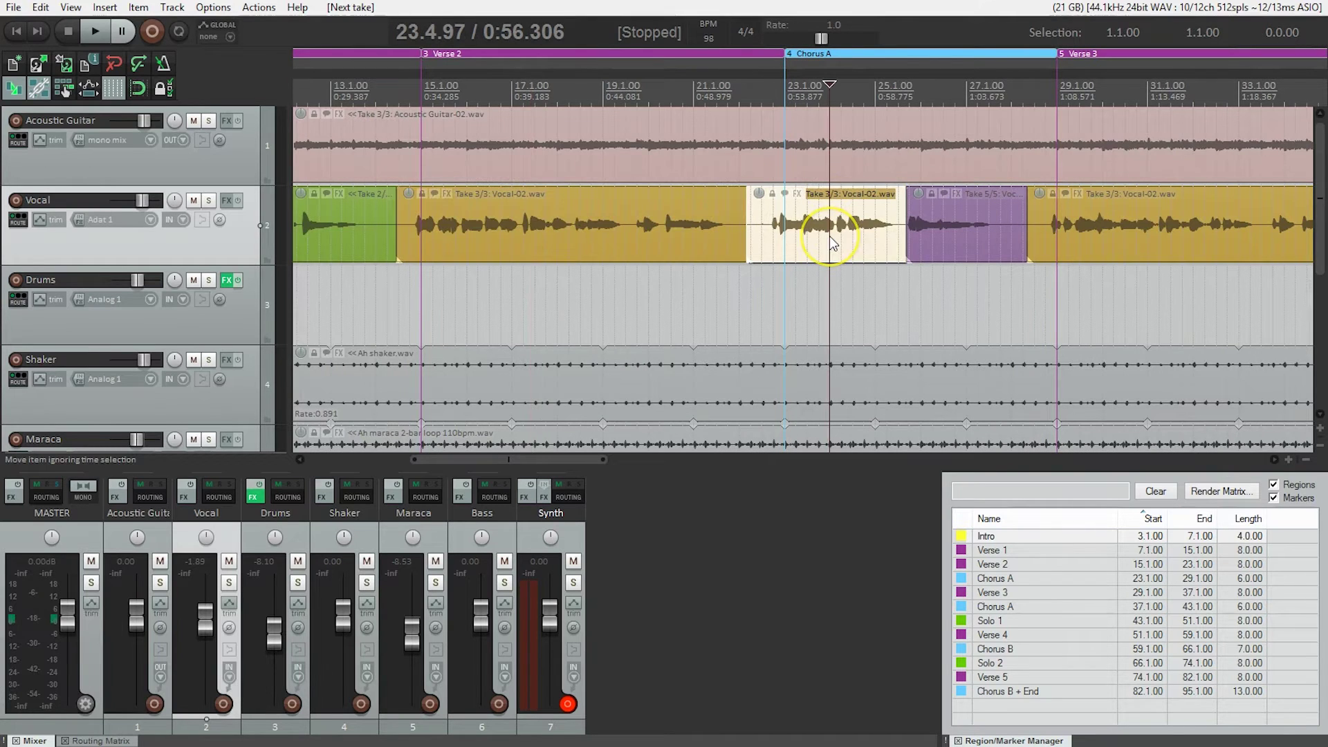
{"action": "key", "text": "shift+t"}
{"action": "scroll", "coordinate": [828, 235], "scroll_direction": "down", "scroll_amount": 2}
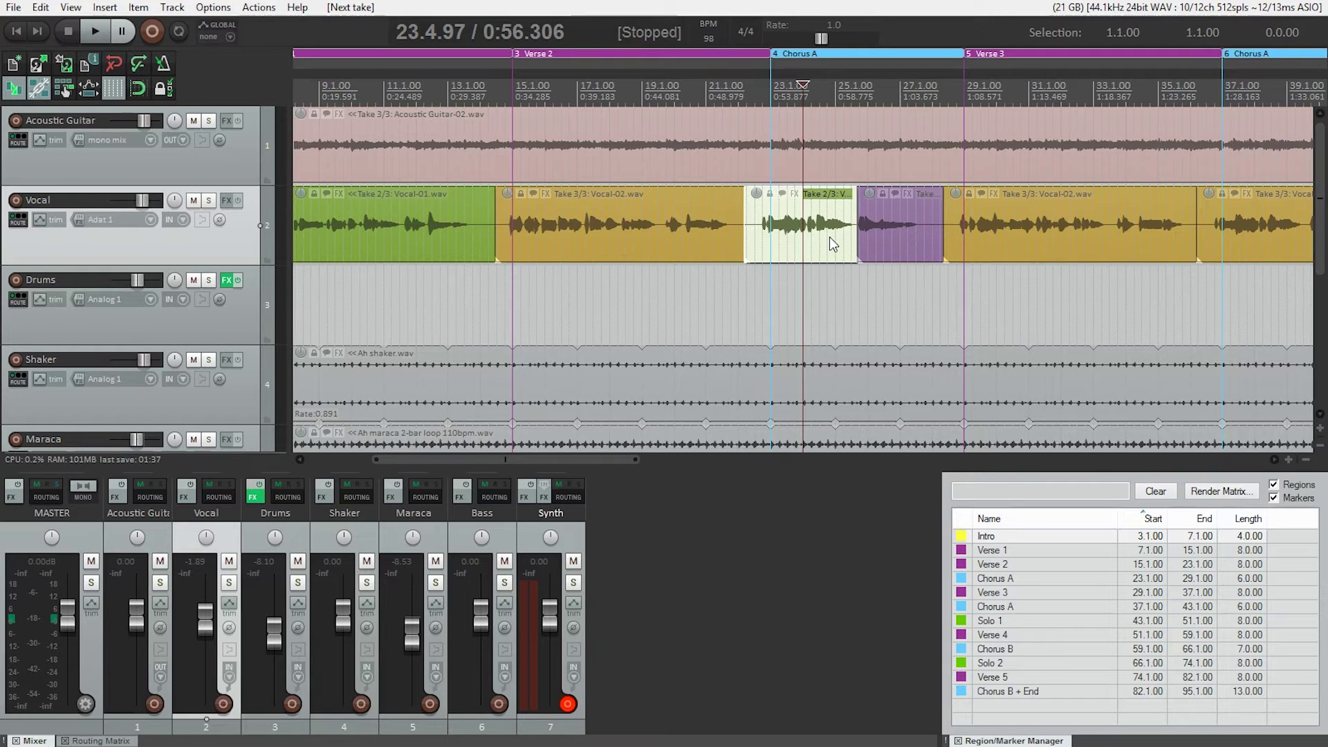
Zoom in on the Verse 2 vocal item and play it back from 20.2.10.
{"action": "left_click", "coordinate": [704, 228]}
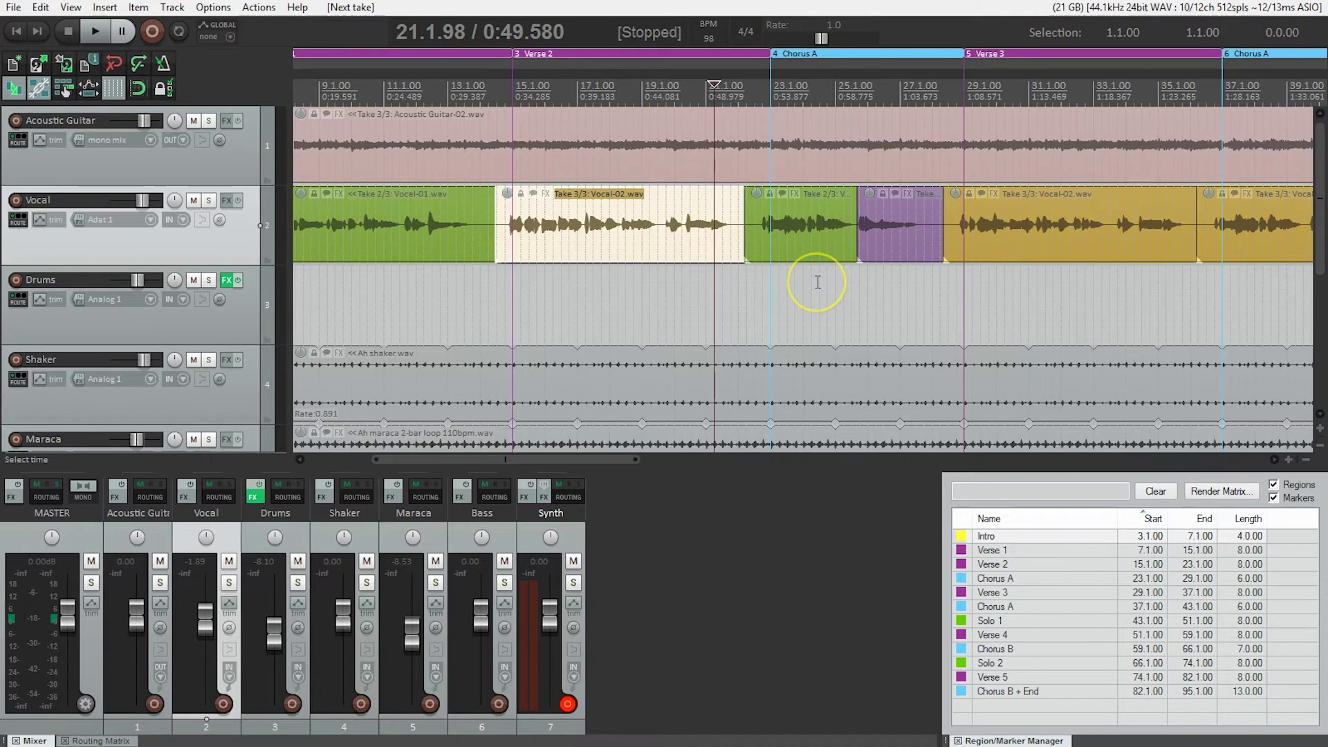
{"action": "scroll", "coordinate": [818, 281], "scroll_direction": "up", "scroll_amount": 2}
{"action": "scroll", "coordinate": [818, 281], "scroll_direction": "up", "scroll_amount": 6}
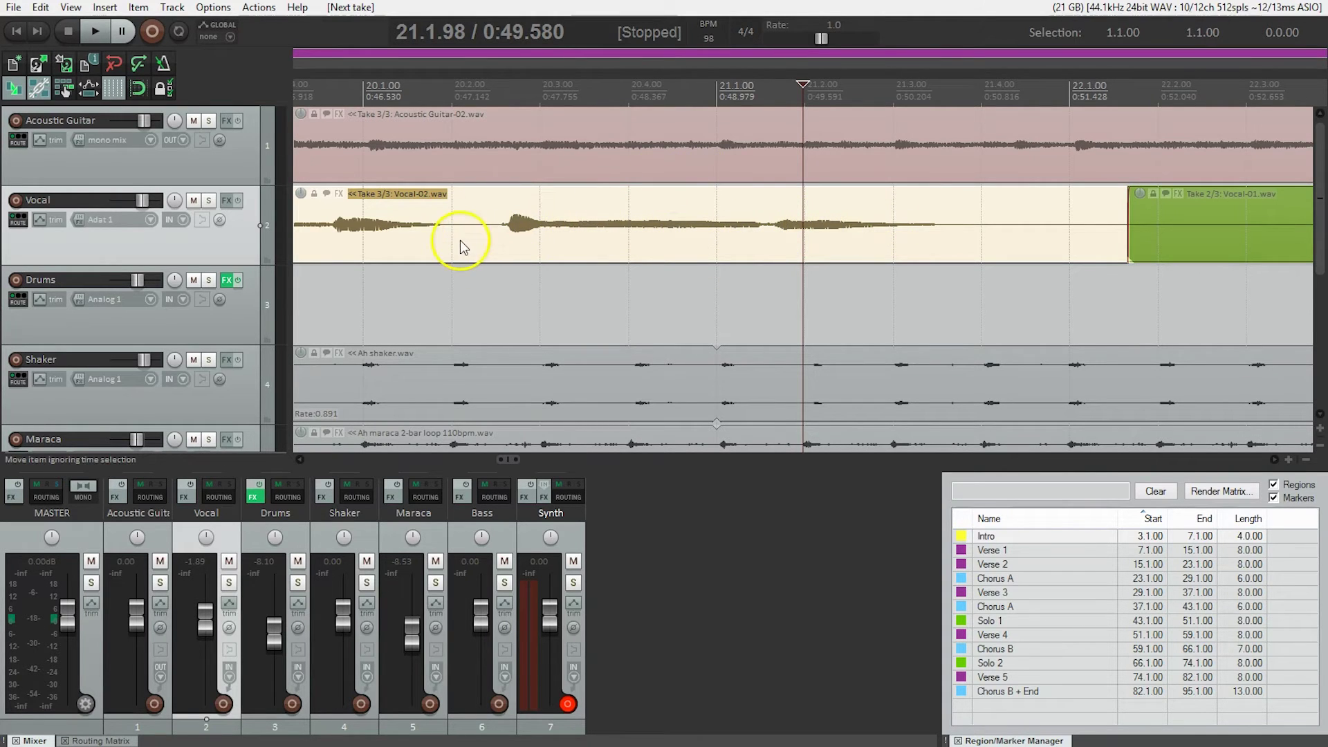
{"action": "left_click", "coordinate": [460, 241]}
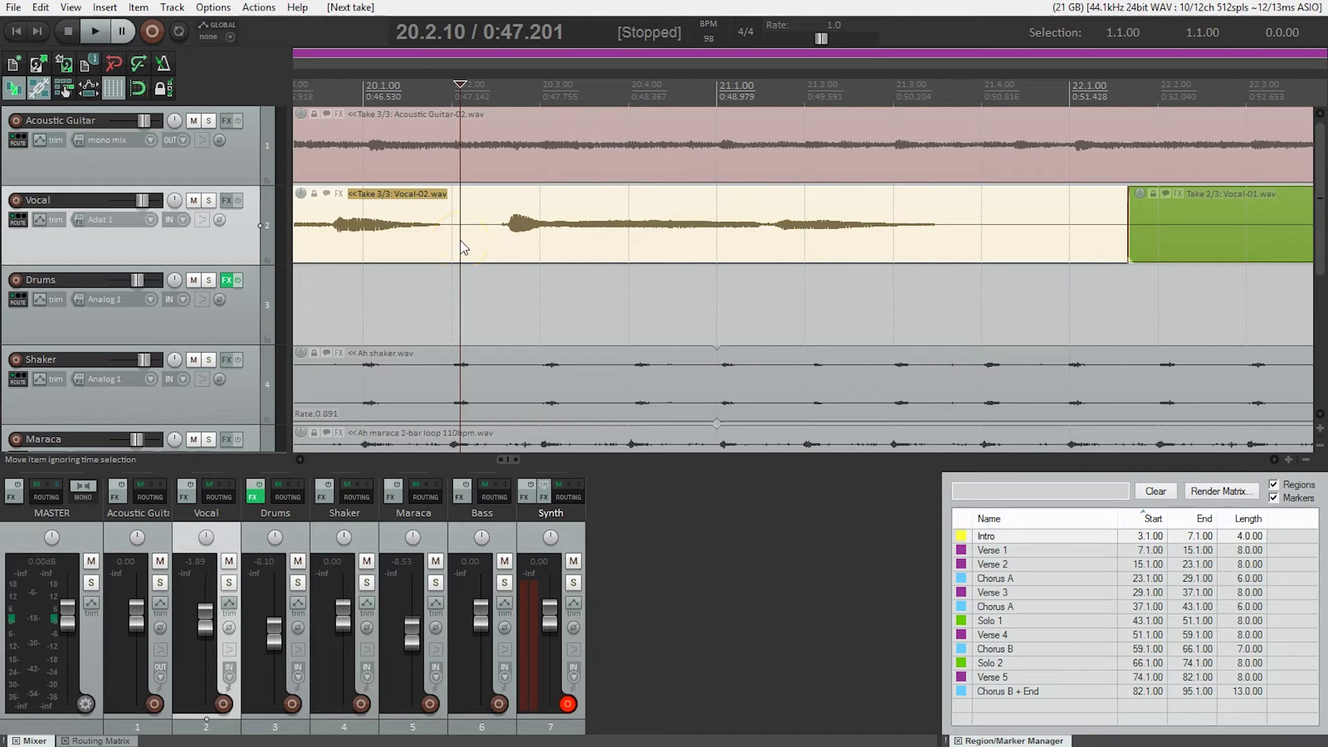
{"action": "key", "text": "space"}
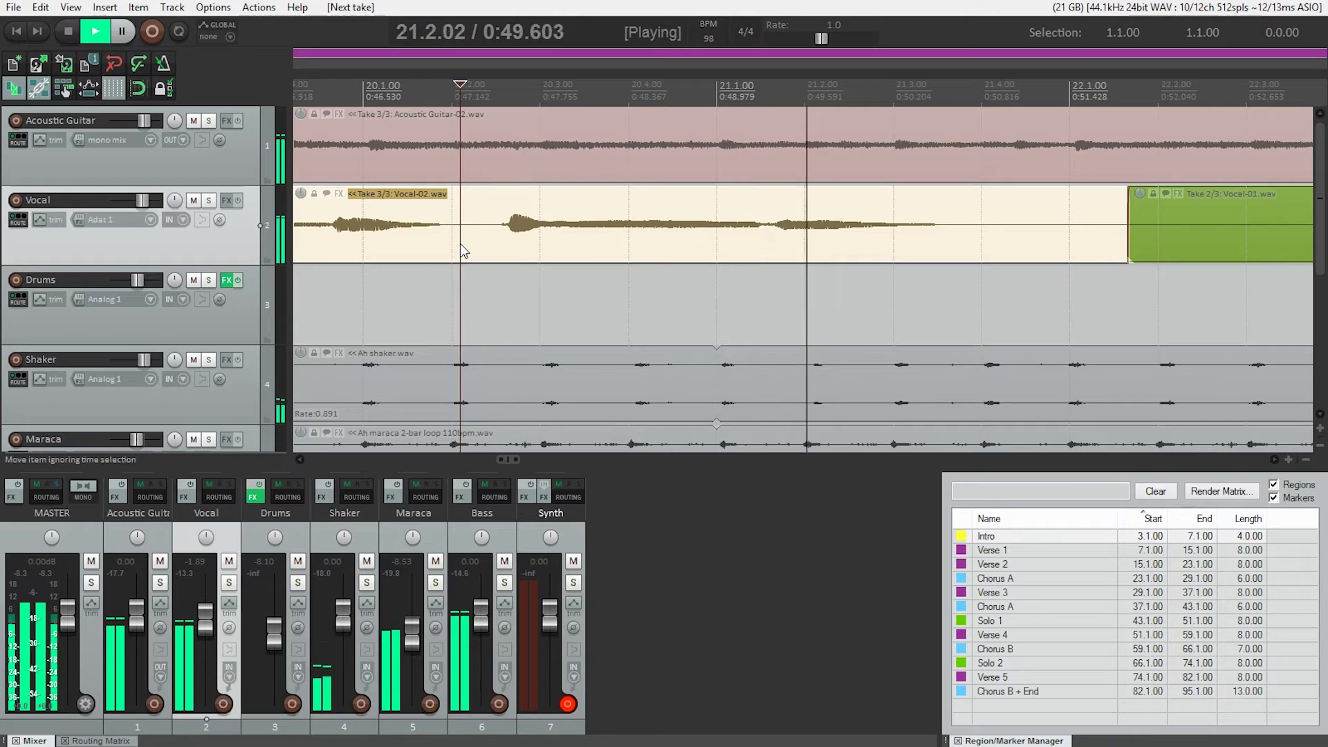
{"action": "left_click", "coordinate": [679, 200]}
{"action": "key", "text": "space"}
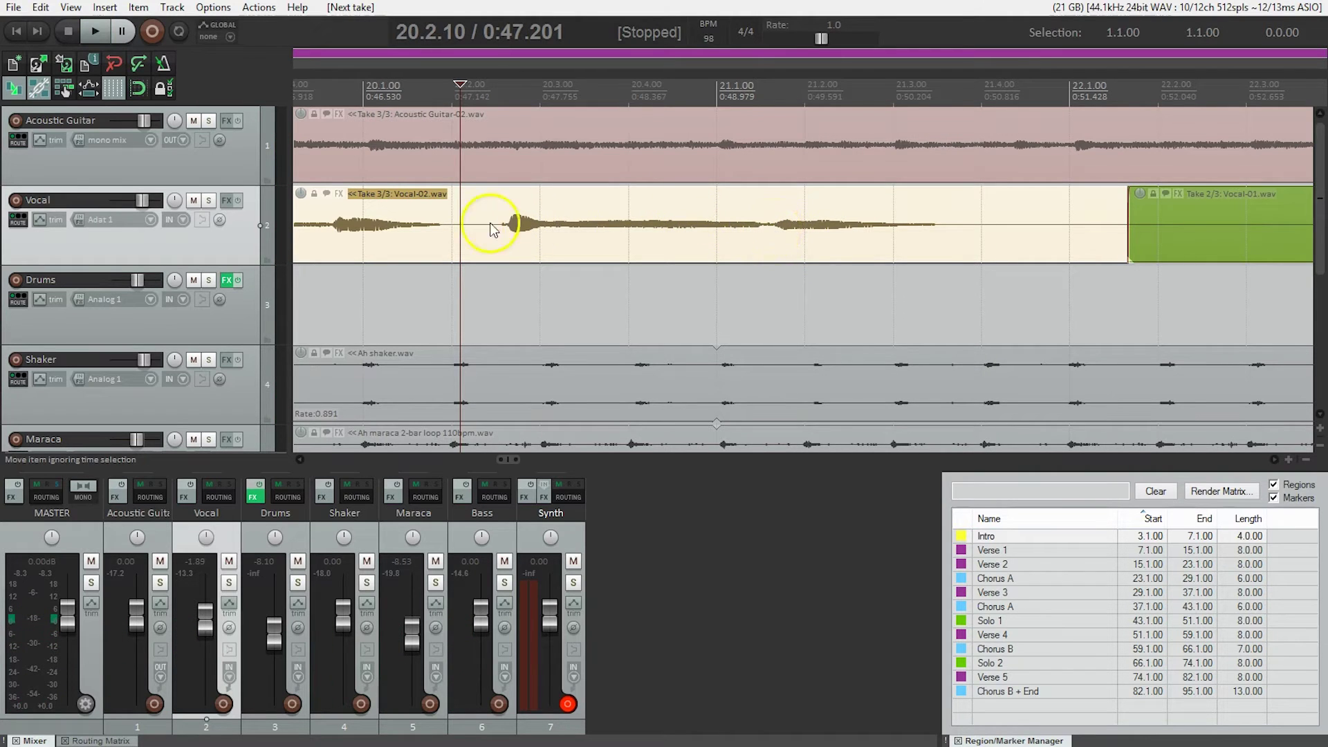
Solo the Vocal track and play it again from the edit cursor.
{"action": "left_click", "coordinate": [212, 201]}
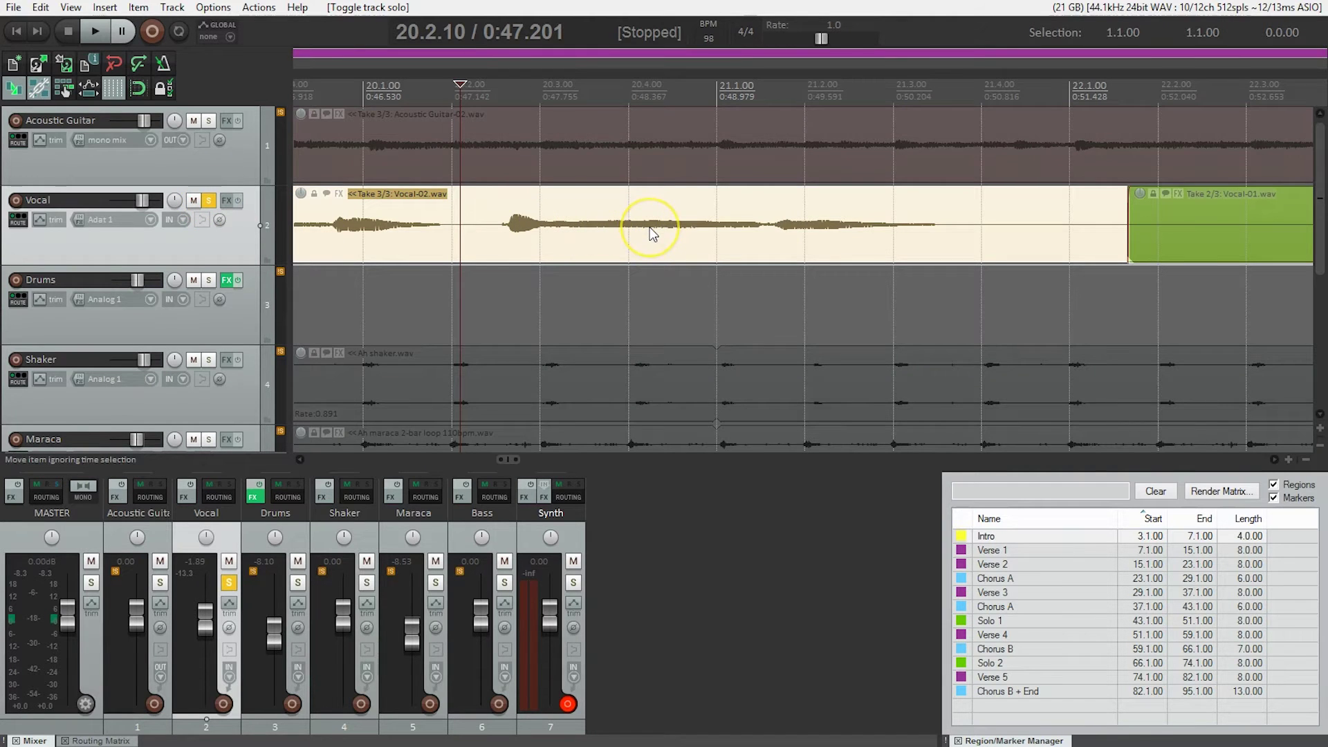
{"action": "key", "text": "space"}
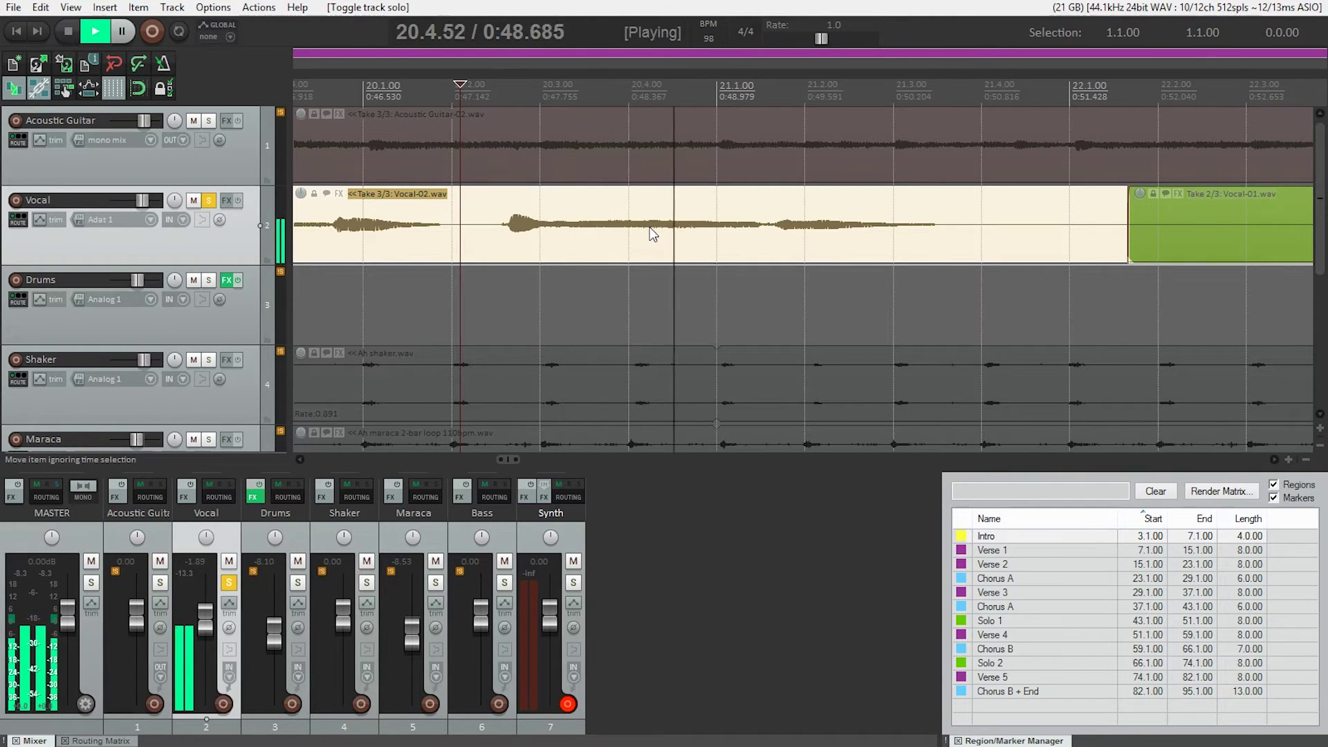
{"action": "left_click", "coordinate": [658, 225]}
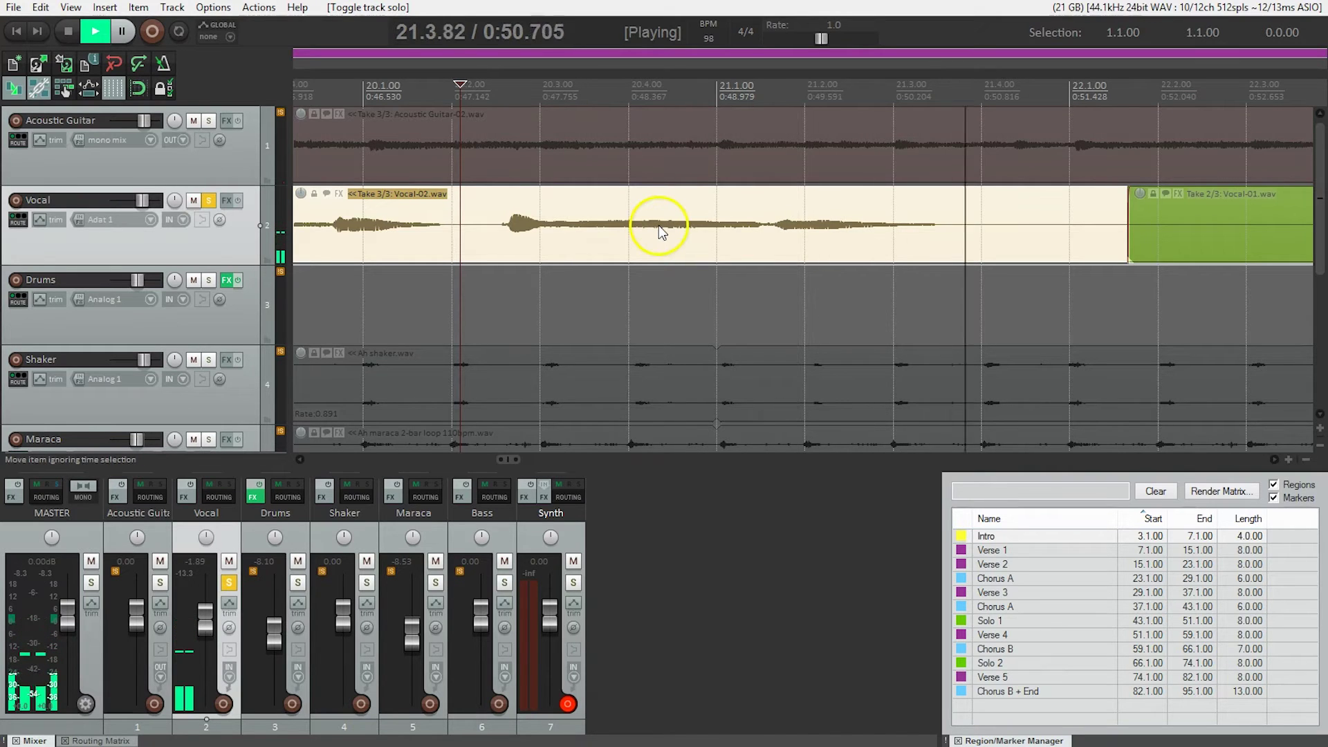
Split the Verse 2 vocal at 21.1.55, give the latter piece Take 1/3 (Vocal.wav), and audition from 20.2.47.
{"action": "key", "text": "space"}
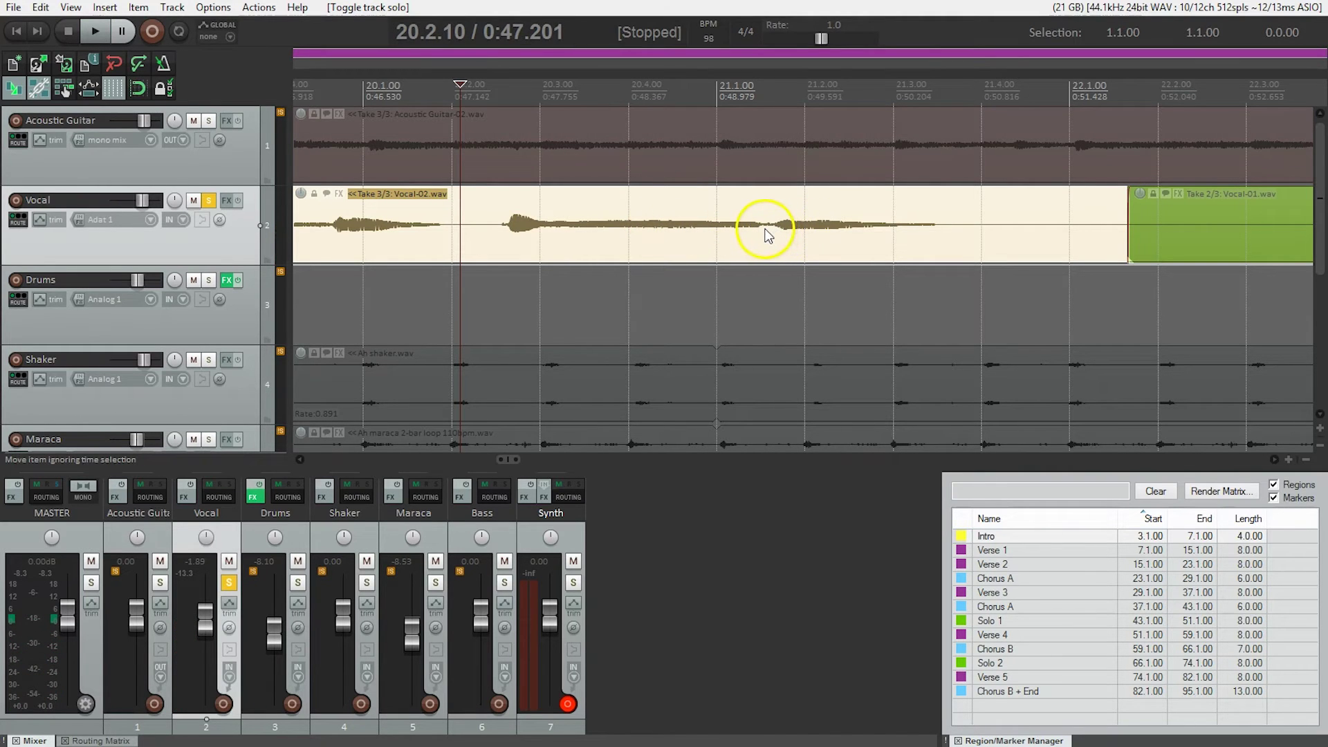
{"action": "left_click", "coordinate": [765, 229]}
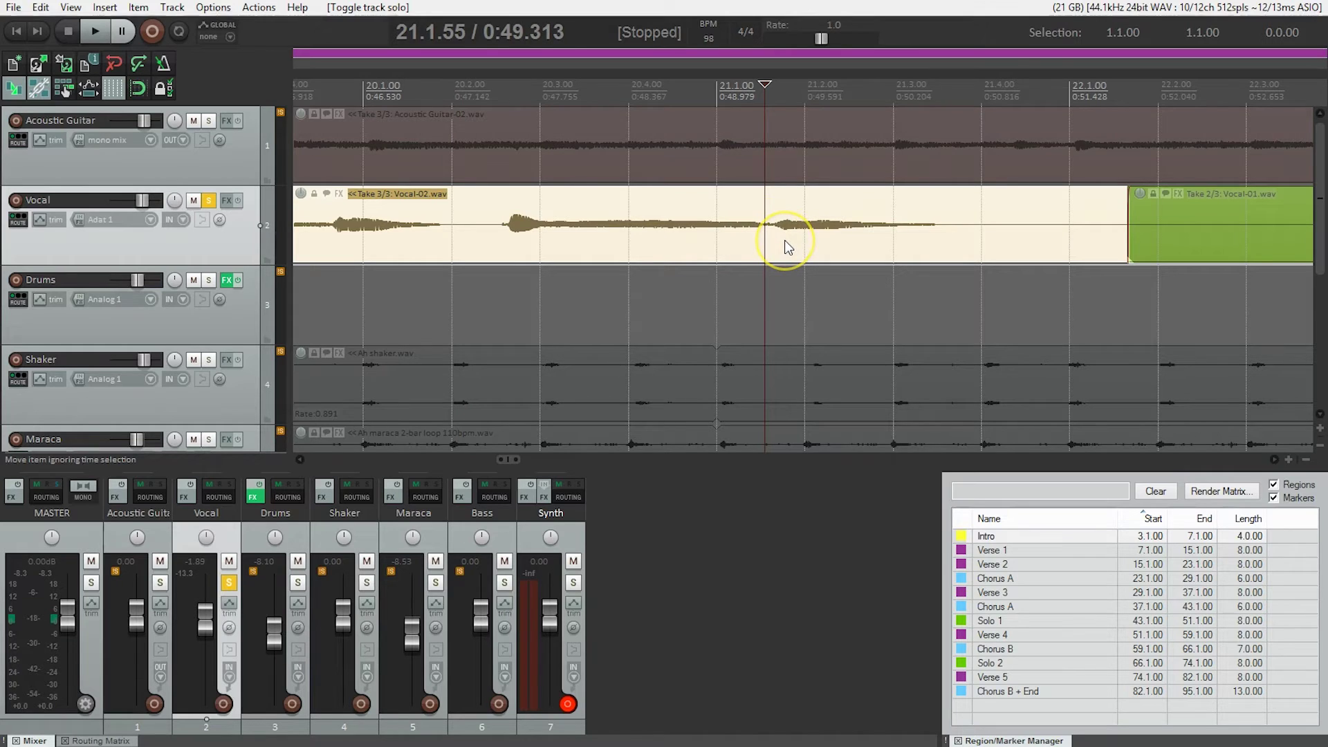
{"action": "left_click", "coordinate": [768, 230]}
{"action": "key", "text": "s"}
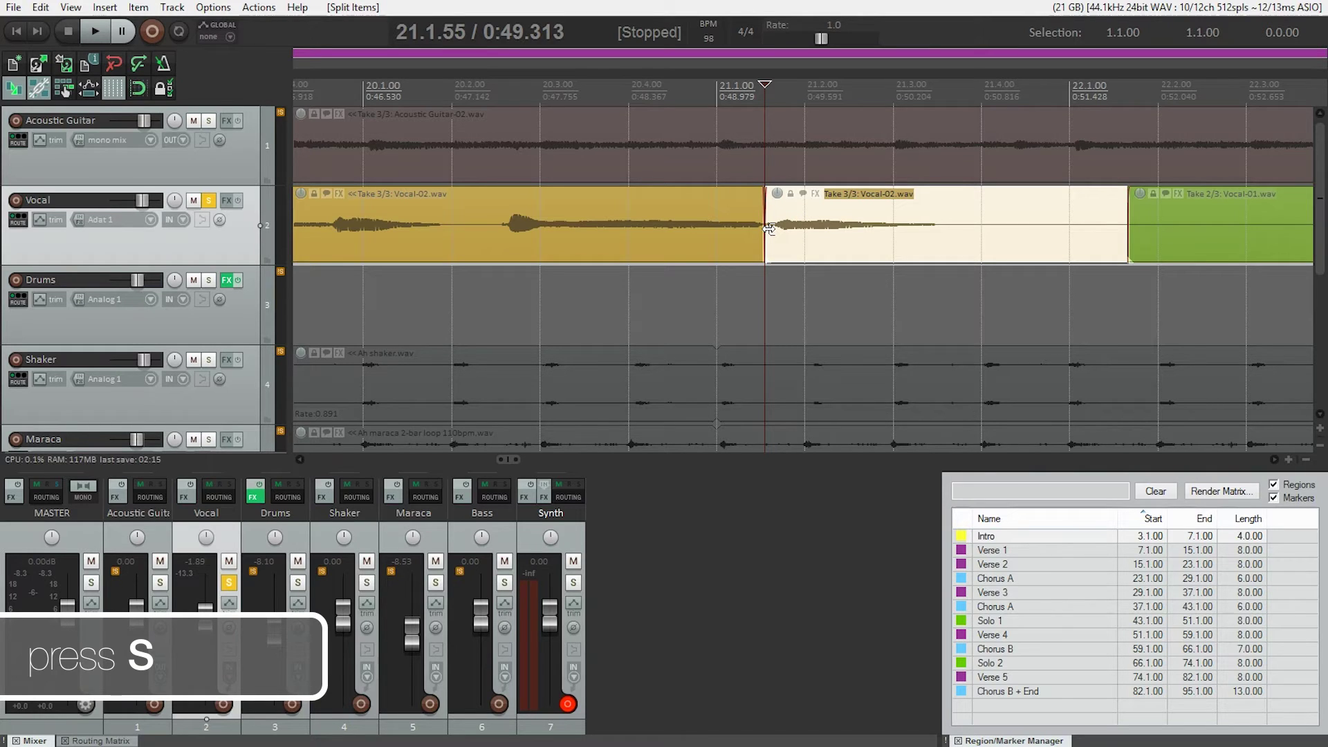
{"action": "key", "text": "t"}
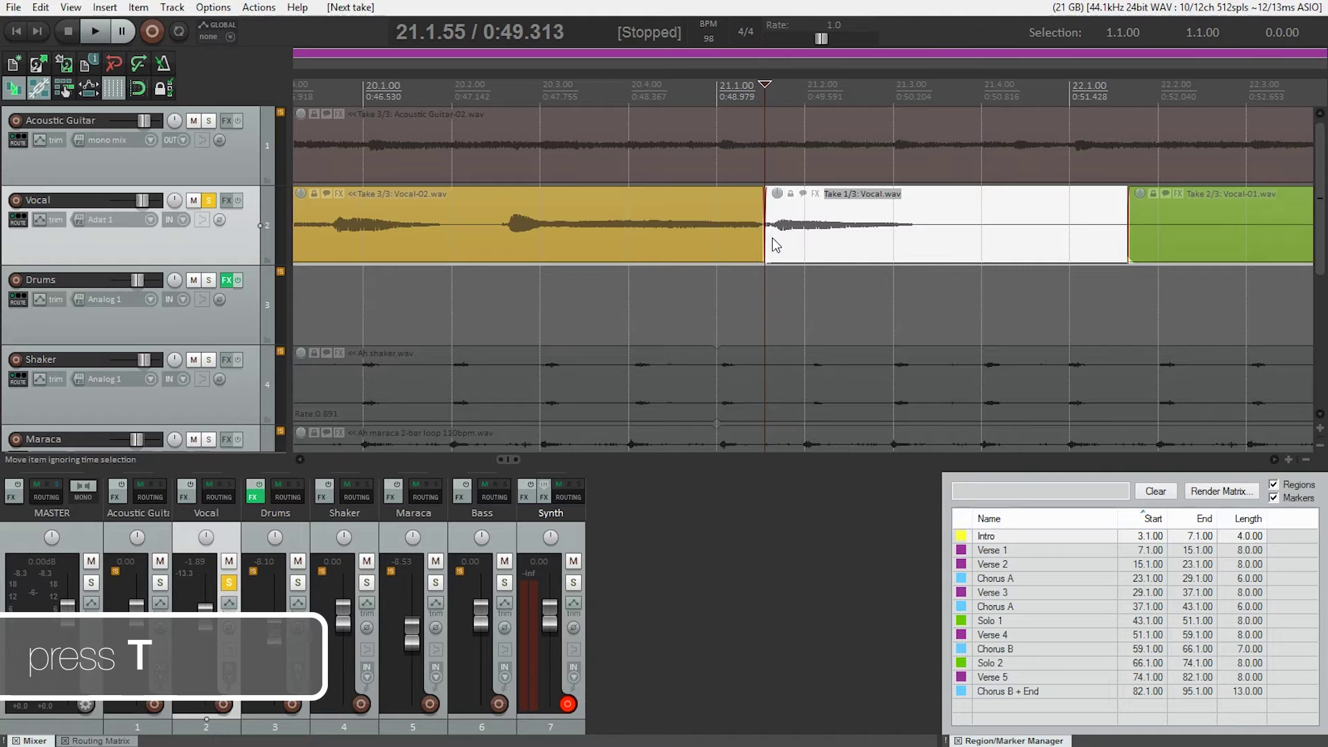
{"action": "left_click", "coordinate": [493, 89]}
{"action": "key", "text": "space"}
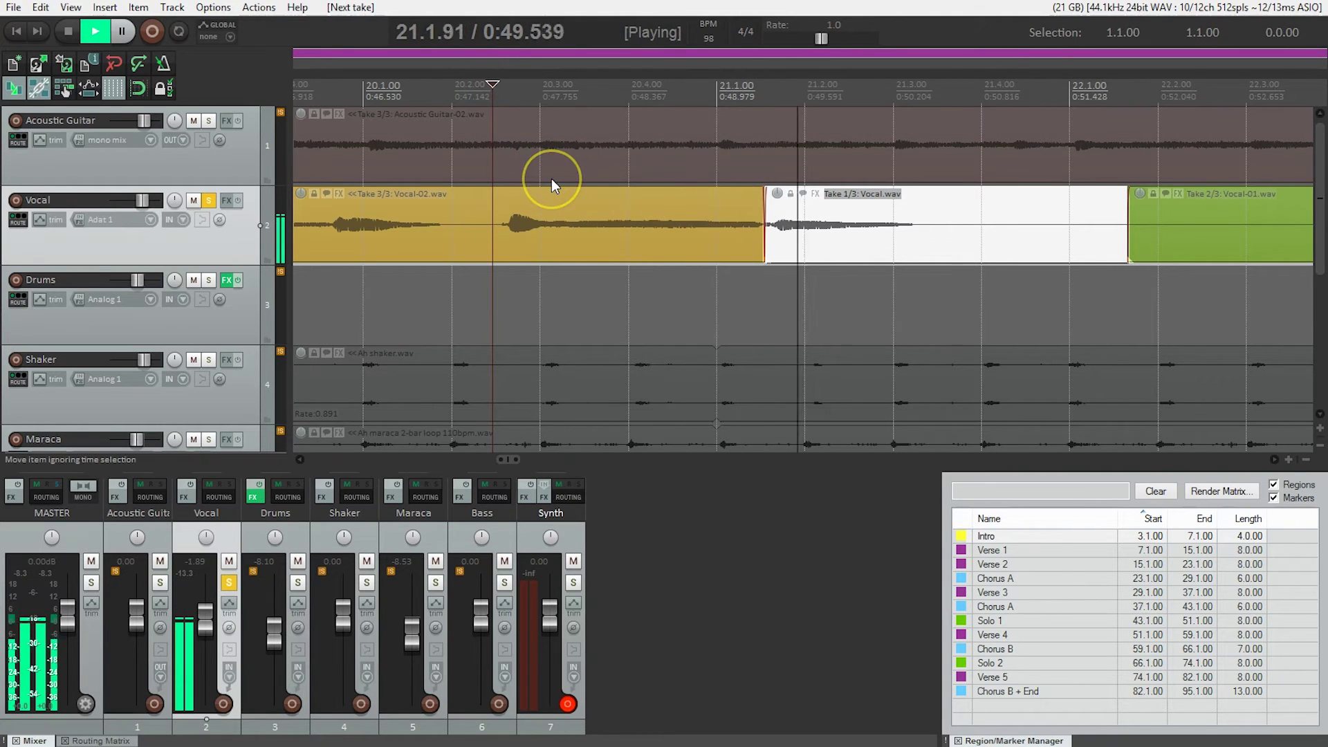
{"action": "key", "text": "space"}
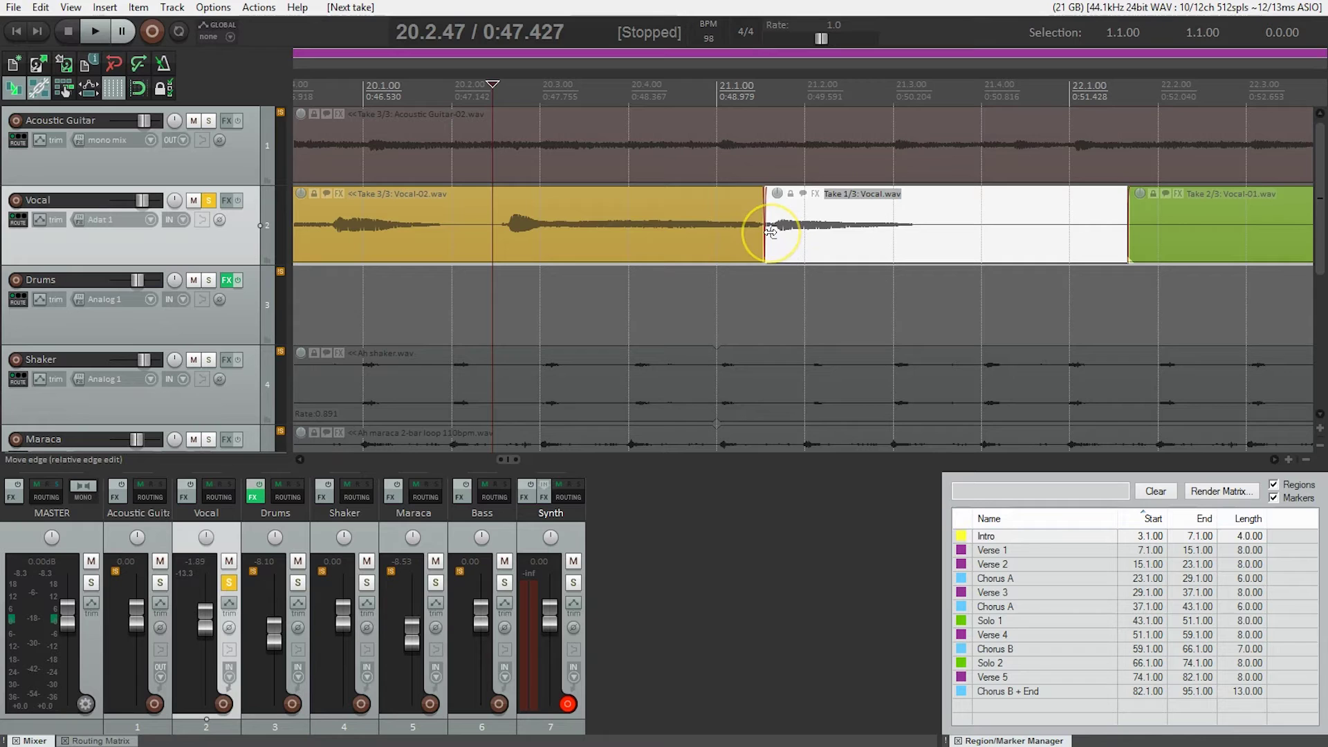
Widen the crossfade at the Verse 2 split so the Vocal-02 piece overlaps to 21.1.65.
{"action": "scroll", "coordinate": [770, 232], "scroll_direction": "up", "scroll_amount": 2}
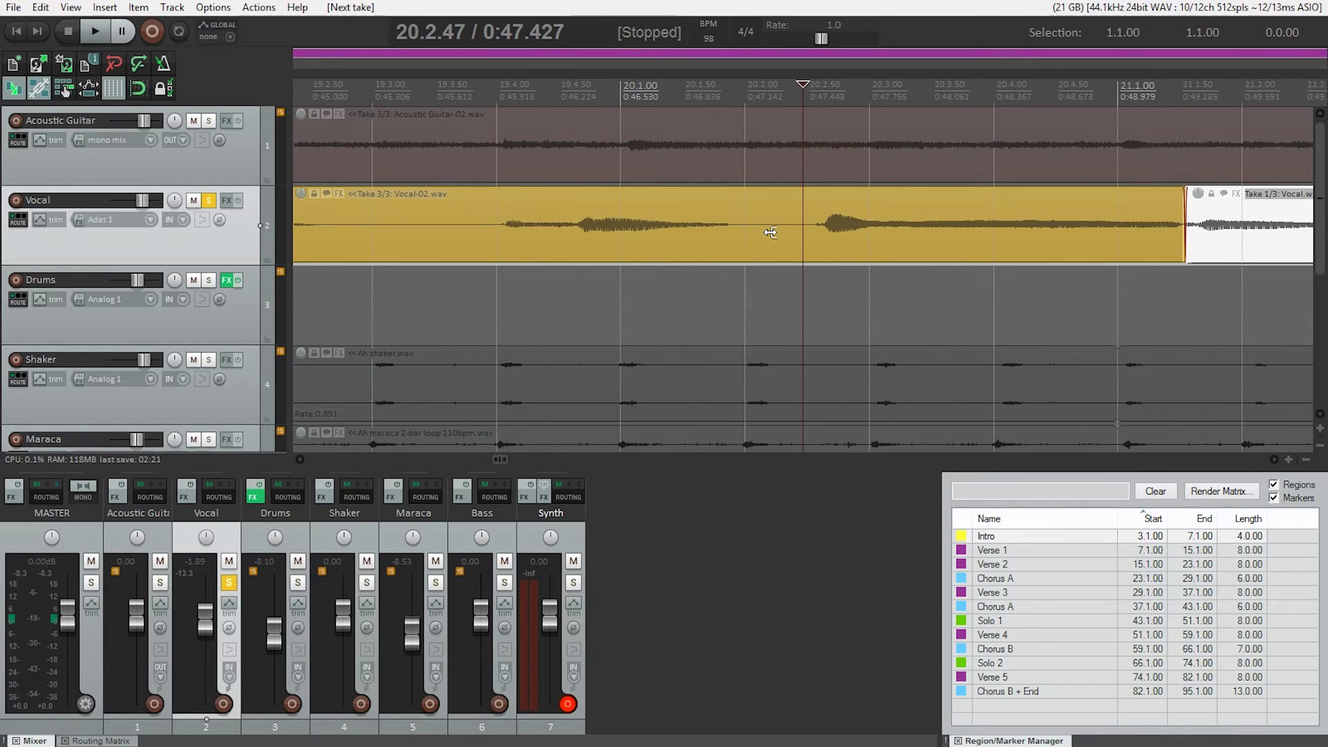
{"action": "left_click", "coordinate": [1187, 229]}
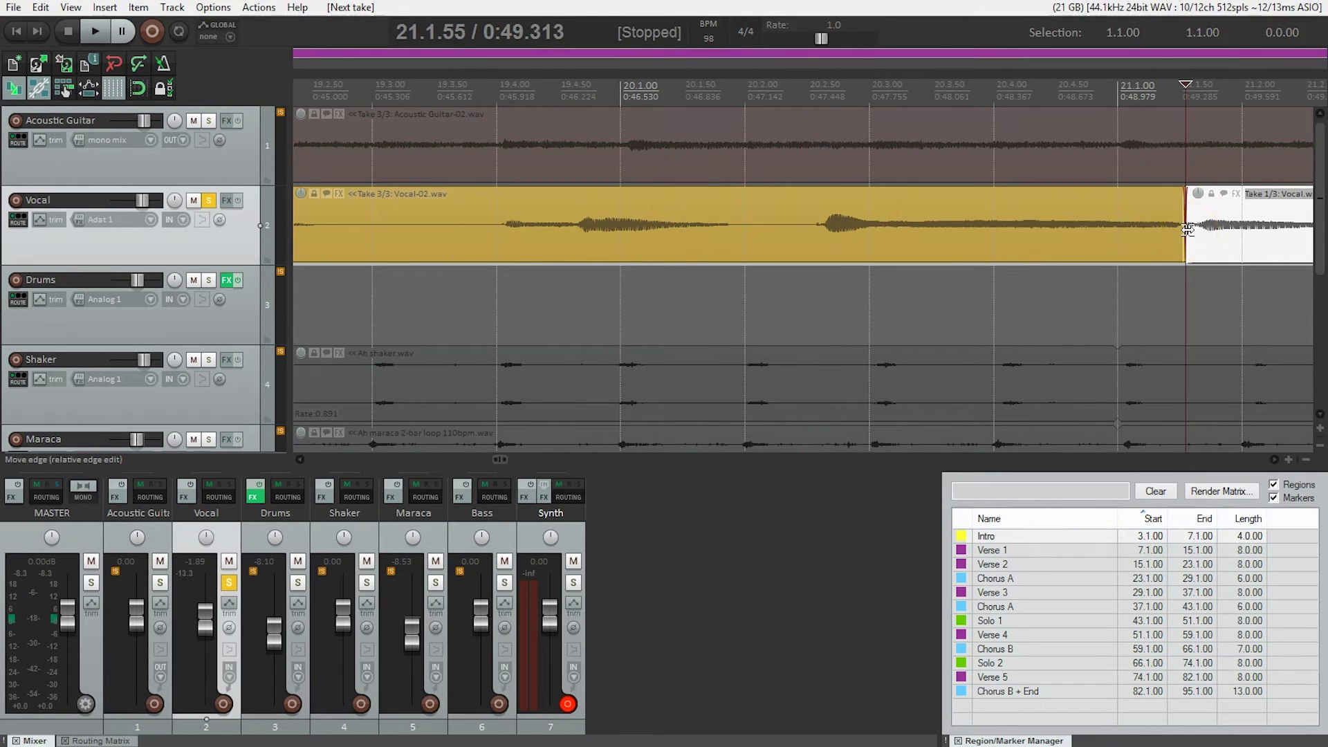
{"action": "scroll", "coordinate": [1186, 228], "scroll_direction": "up", "scroll_amount": 3}
{"action": "left_click", "coordinate": [1191, 222]}
{"action": "left_click", "coordinate": [990, 214]}
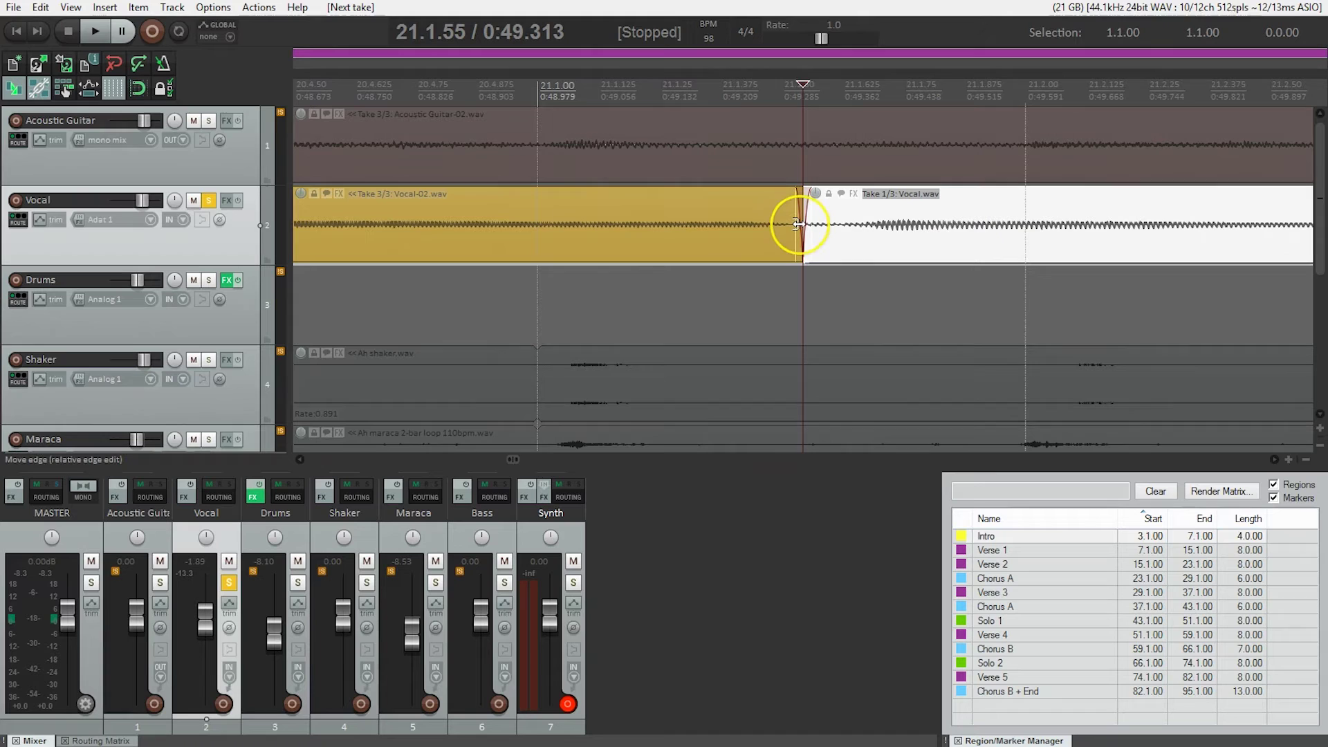
{"action": "left_click", "coordinate": [798, 223]}
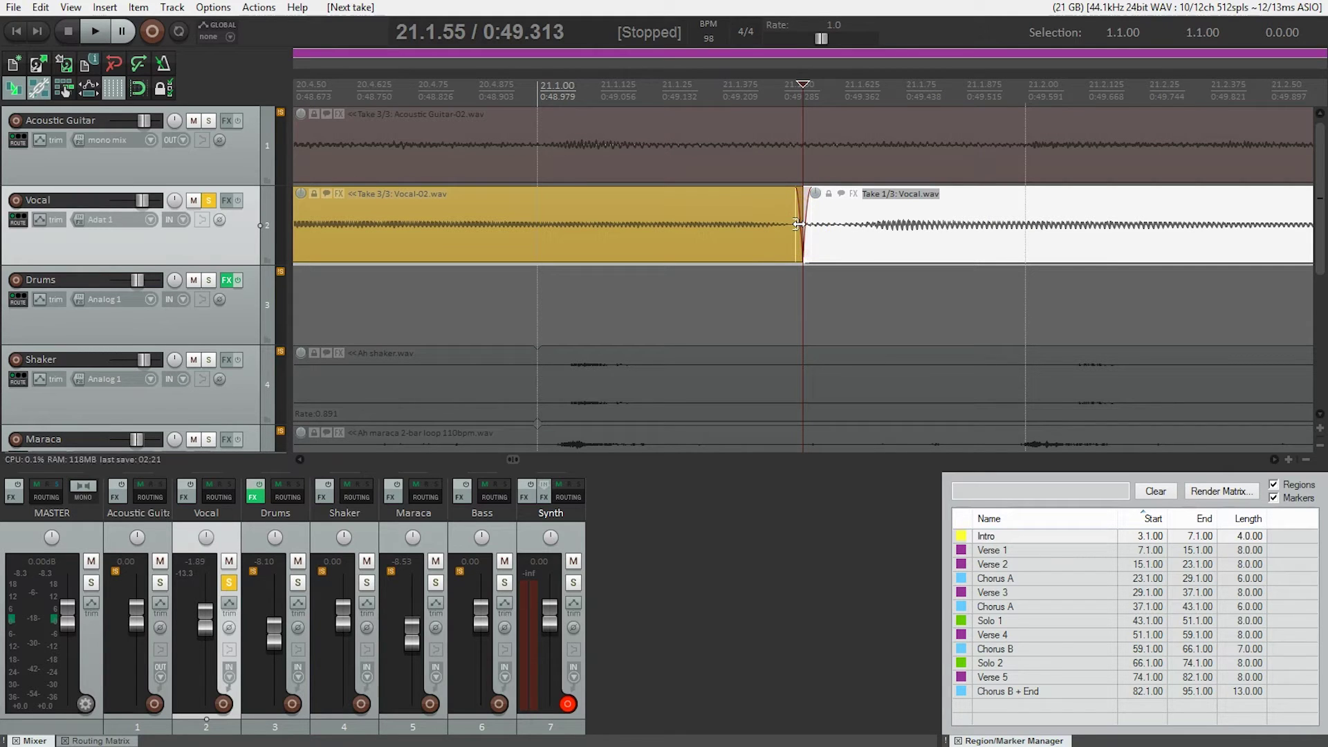
{"action": "left_click", "coordinate": [797, 224]}
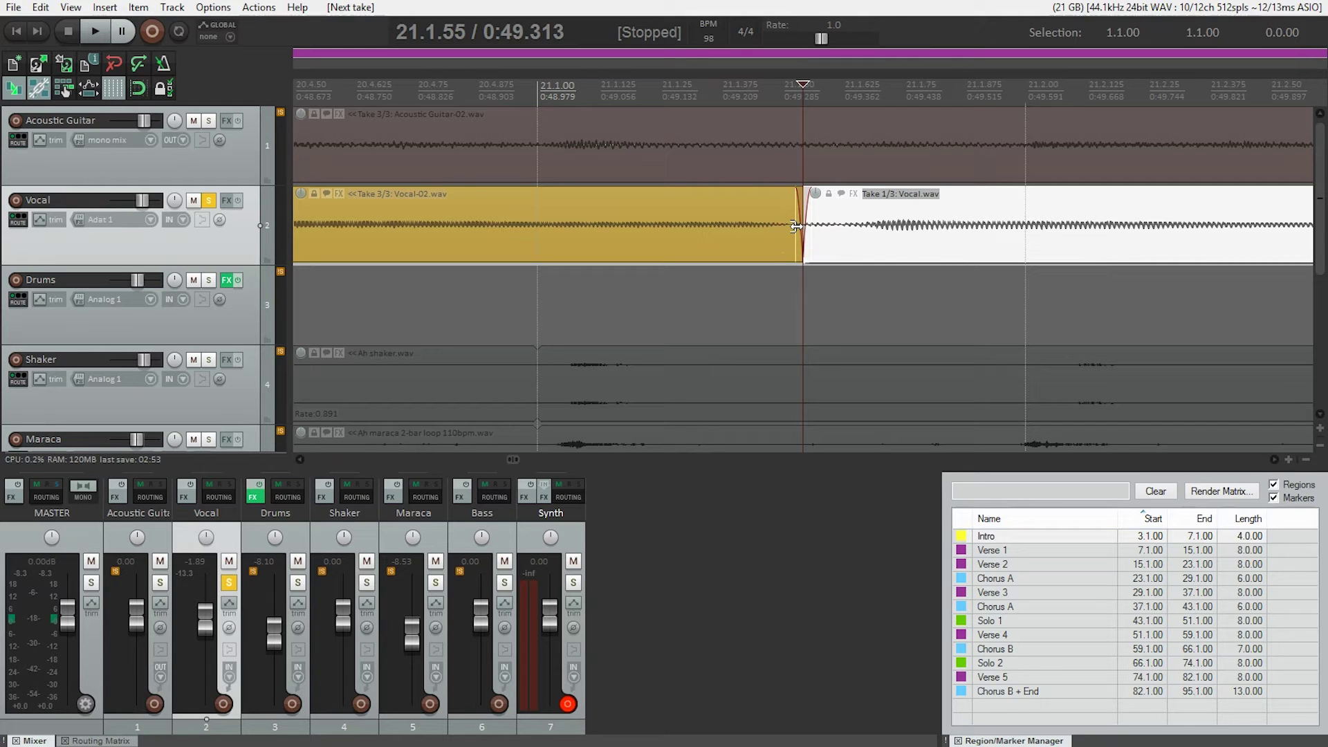
{"action": "left_click_drag", "start_coordinate": [796, 226], "coordinate": [845, 230]}
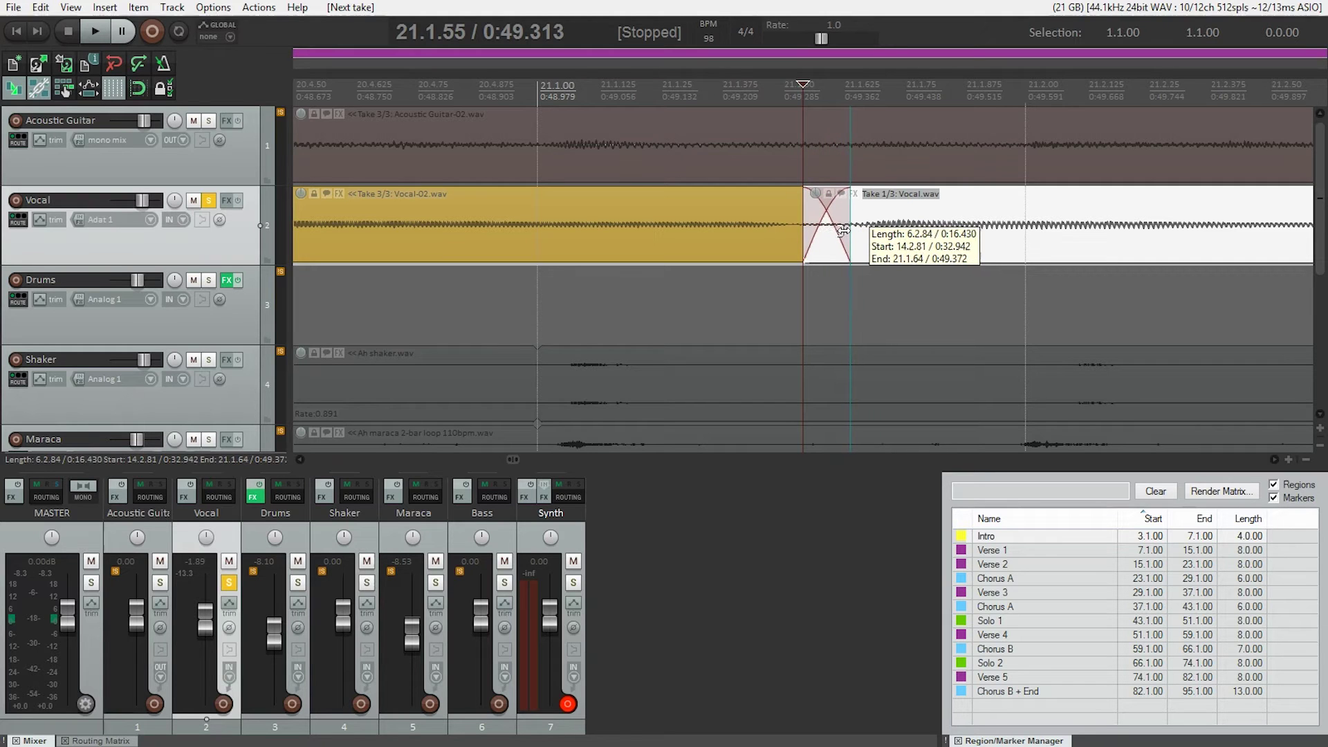
{"action": "left_click", "coordinate": [901, 239]}
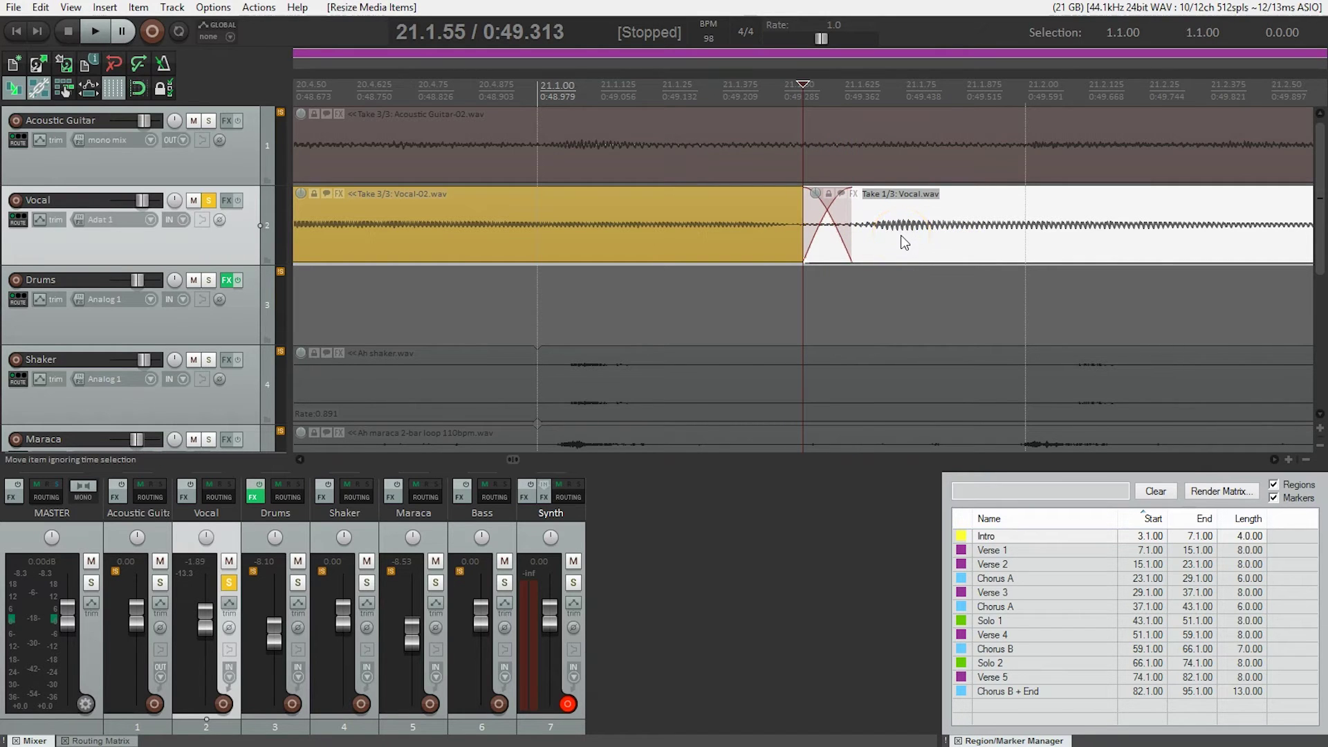
Unsolo the Vocal track and play the full mix from near bar 19.3 to audition the comp.
{"action": "scroll", "coordinate": [901, 237], "scroll_direction": "down", "scroll_amount": 8}
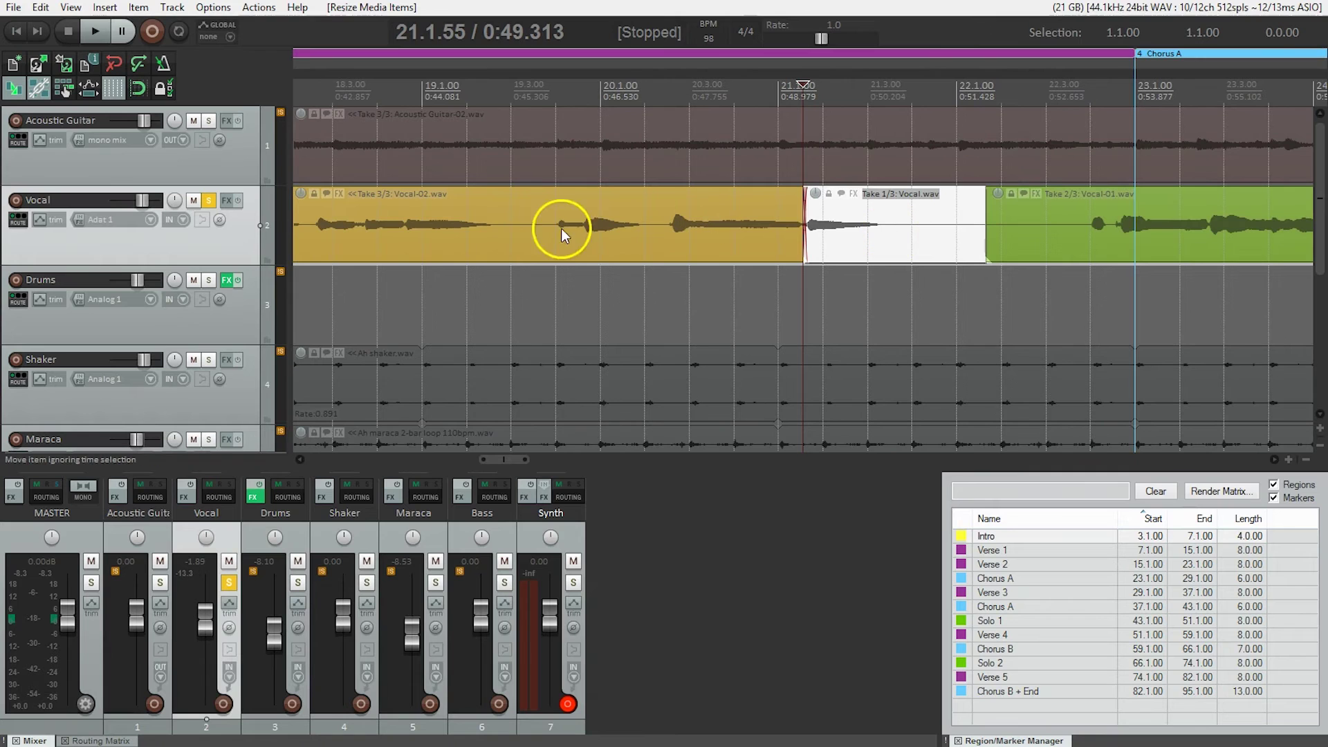
{"action": "left_click", "coordinate": [208, 202]}
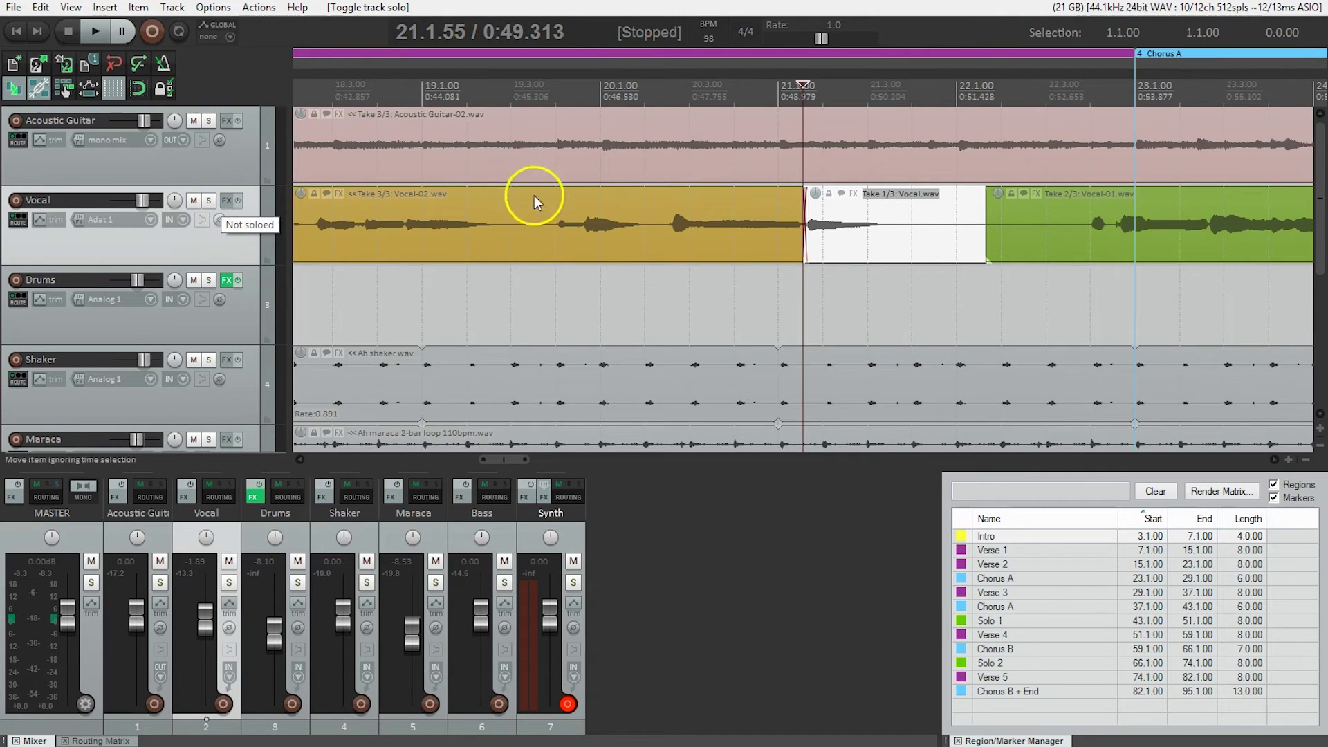
{"action": "left_click", "coordinate": [565, 103]}
{"action": "key", "text": "space"}
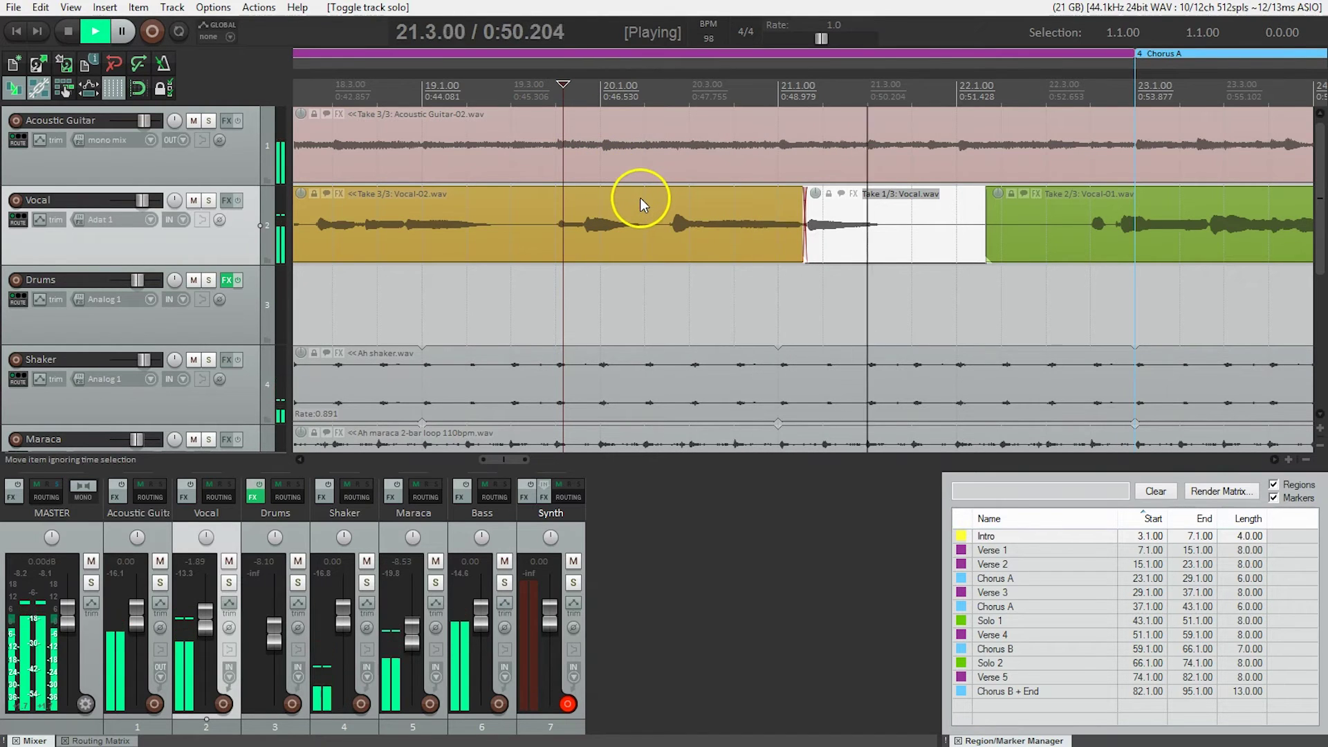
{"action": "key", "text": "space"}
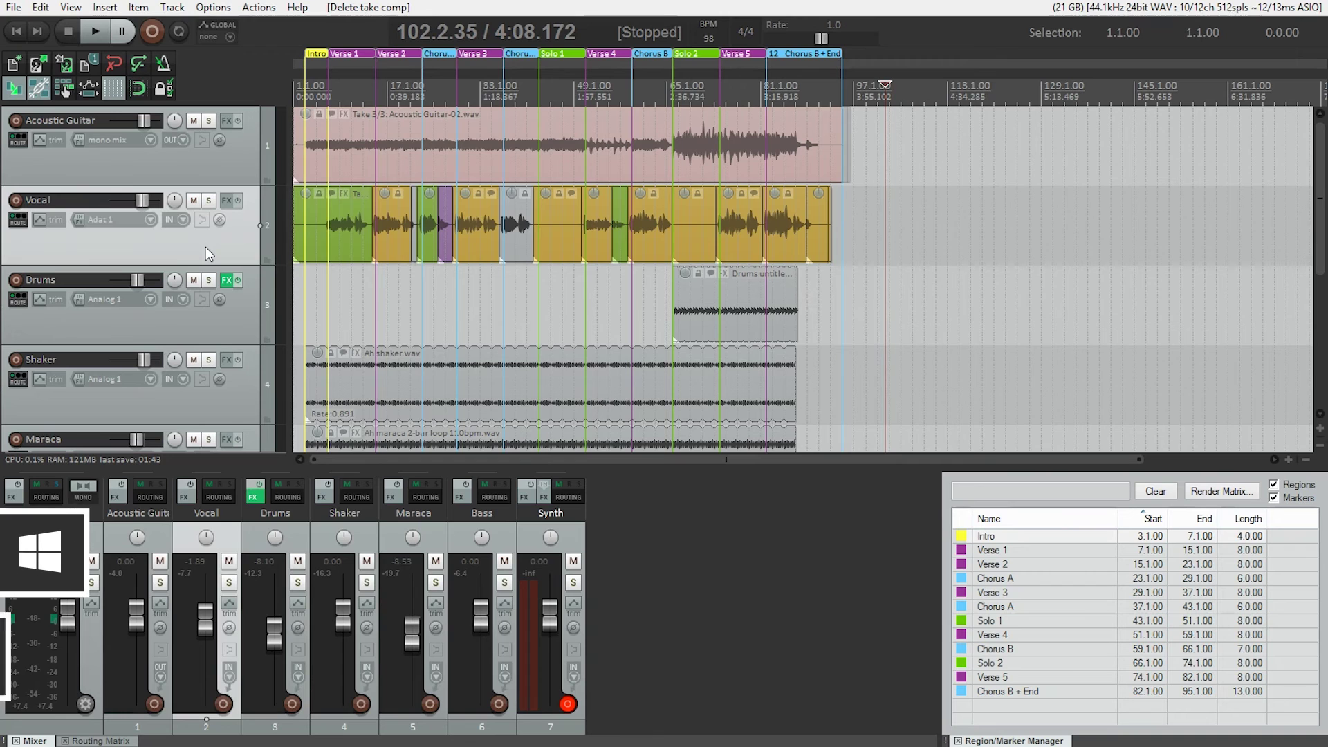
Select all Vocal items and save their current takes as a new comp under a custom name.
{"action": "key", "text": "ctrl+shift+a"}
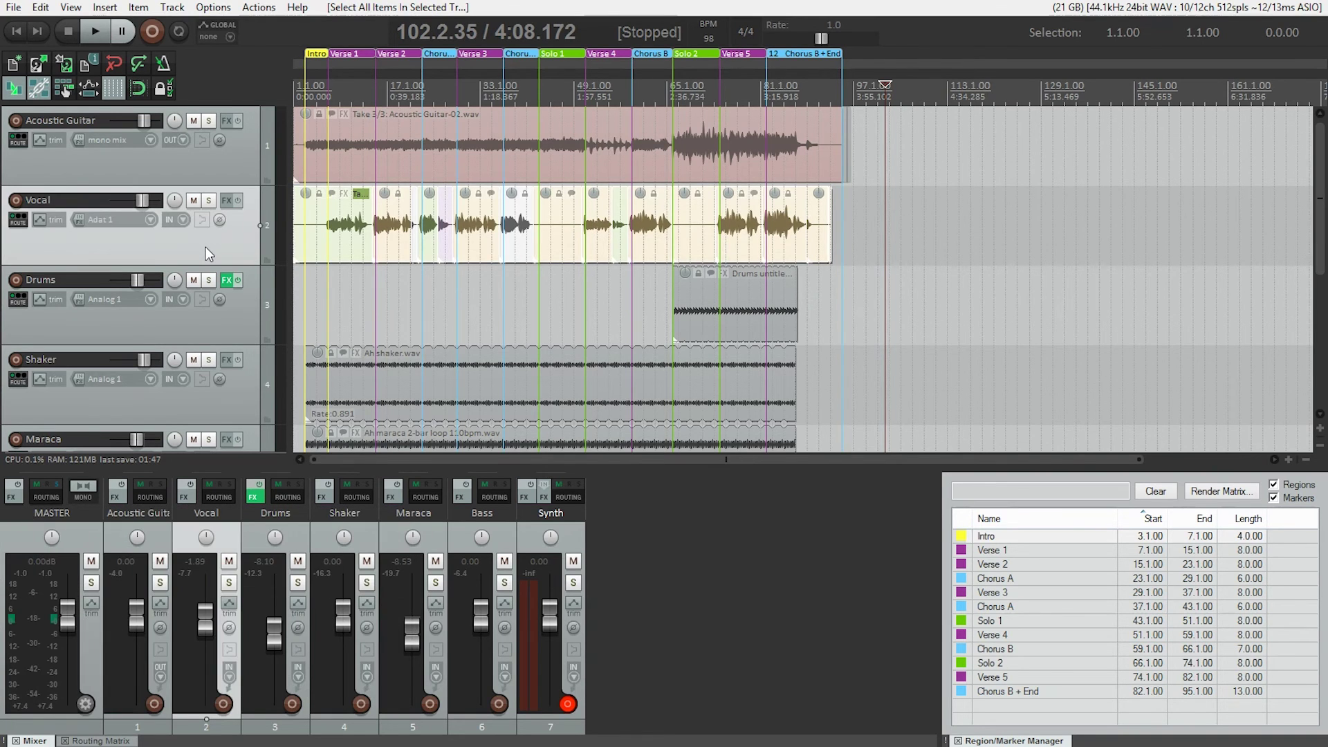
{"action": "left_click", "coordinate": [518, 228]}
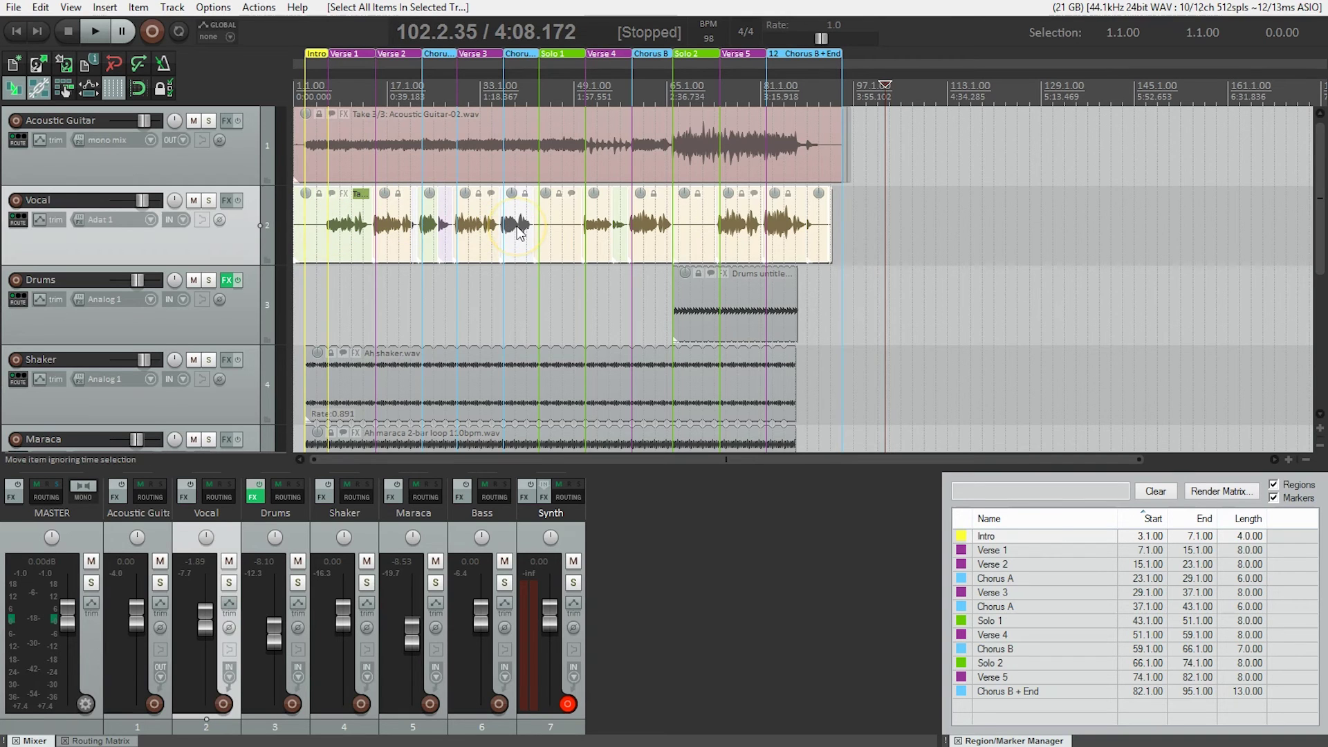
{"action": "right_click", "coordinate": [520, 232]}
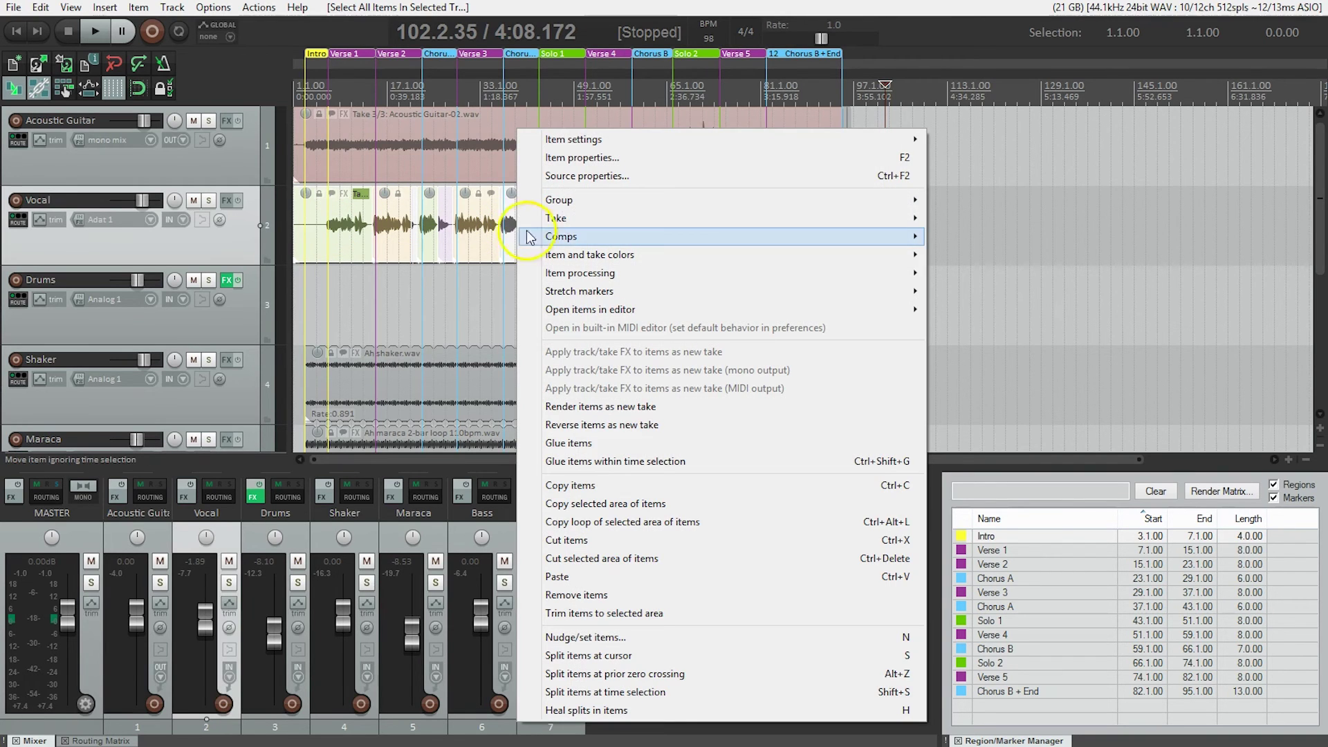
{"action": "mouse_move", "coordinate": [541, 241]}
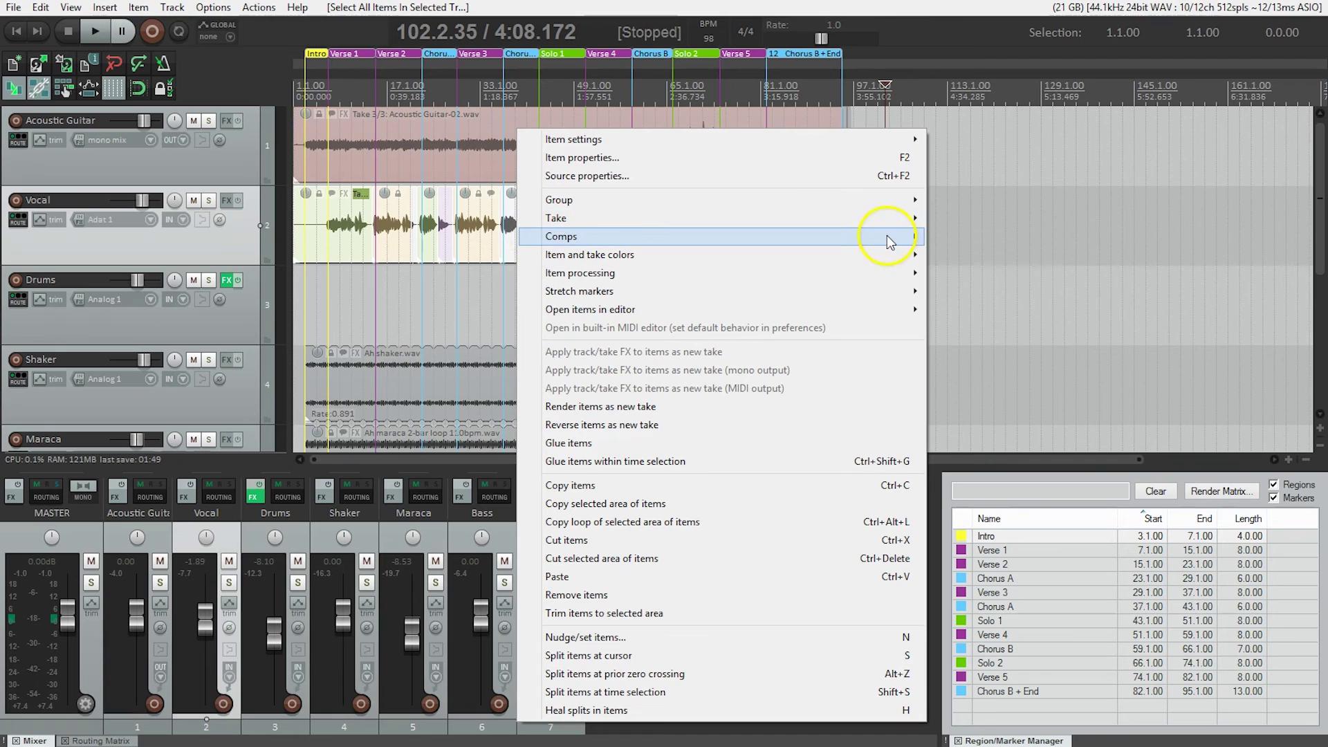
{"action": "left_click", "coordinate": [985, 237]}
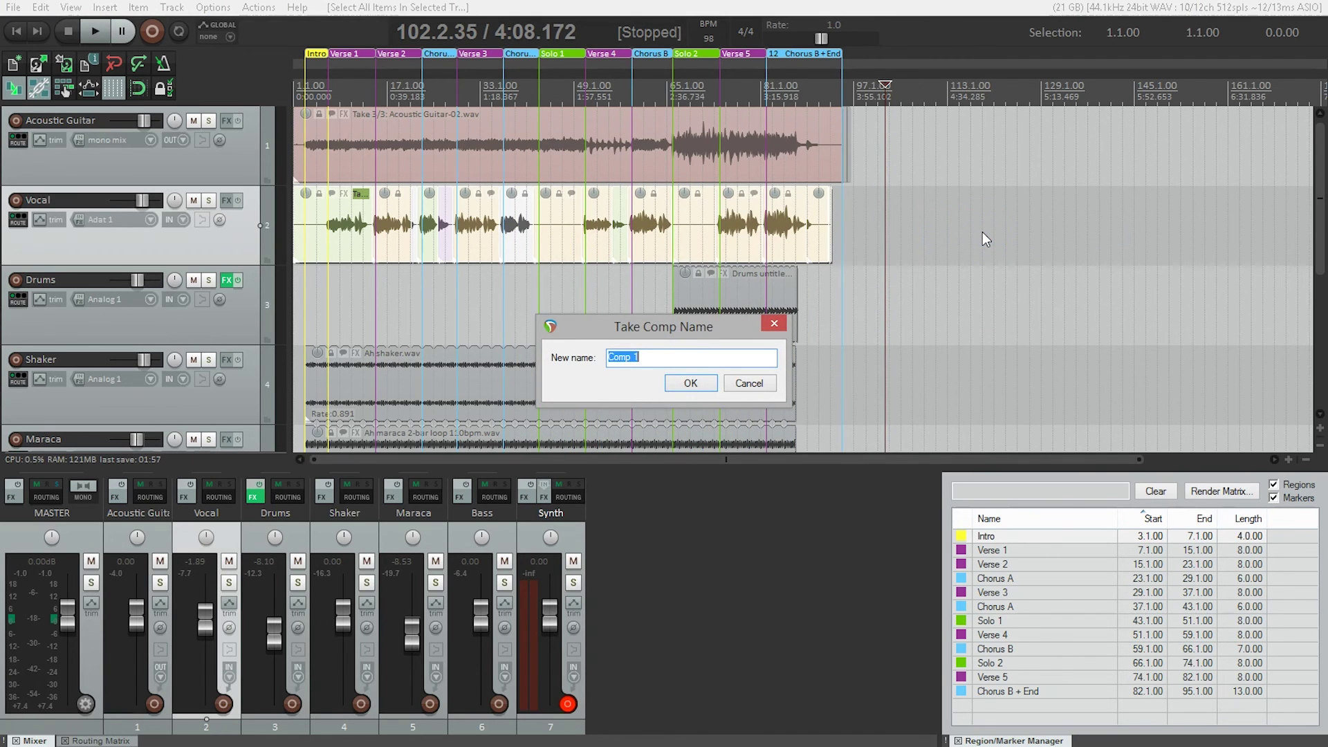
{"action": "type", "text": "Michael's Comp"}
{"action": "key", "text": "Return"}
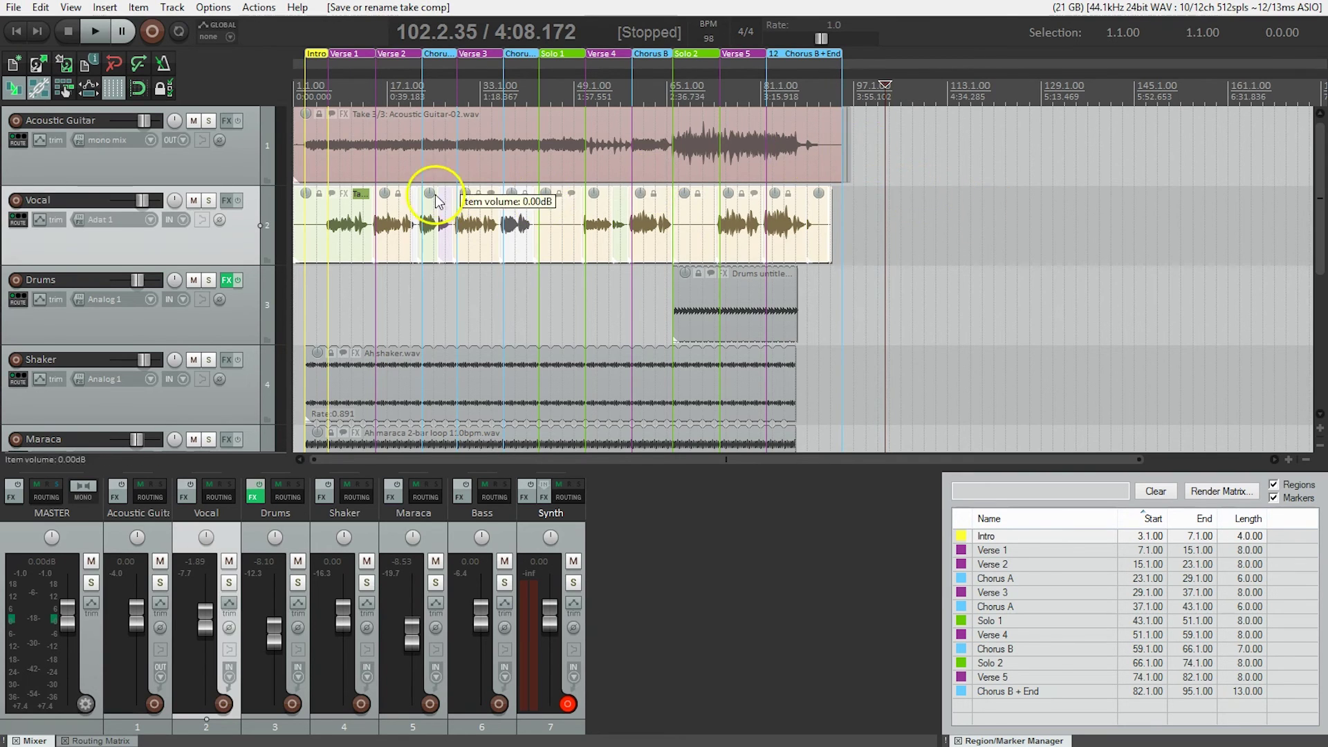
Switch the first Vocal item to its next take, Take 3/3 (Vocal-02).
{"action": "left_click", "coordinate": [362, 238]}
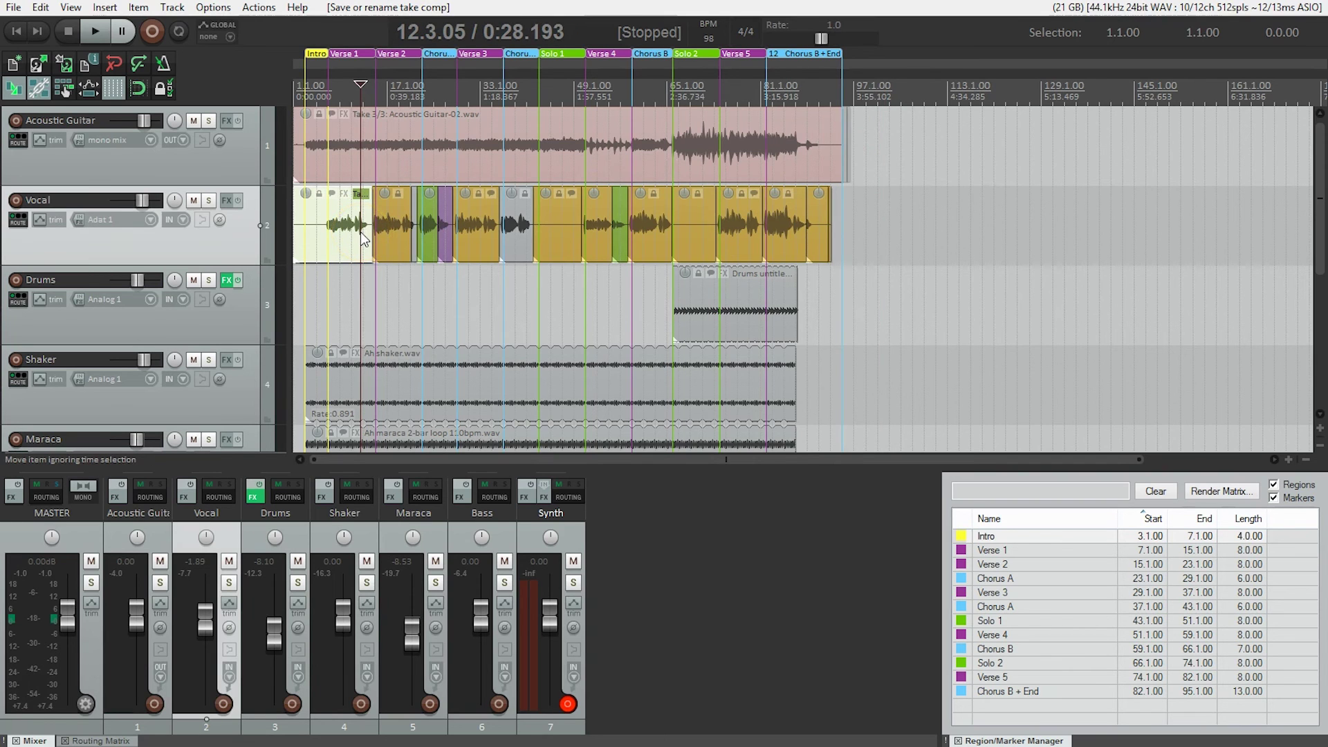
{"action": "scroll", "coordinate": [357, 239], "scroll_direction": "up", "scroll_amount": 3}
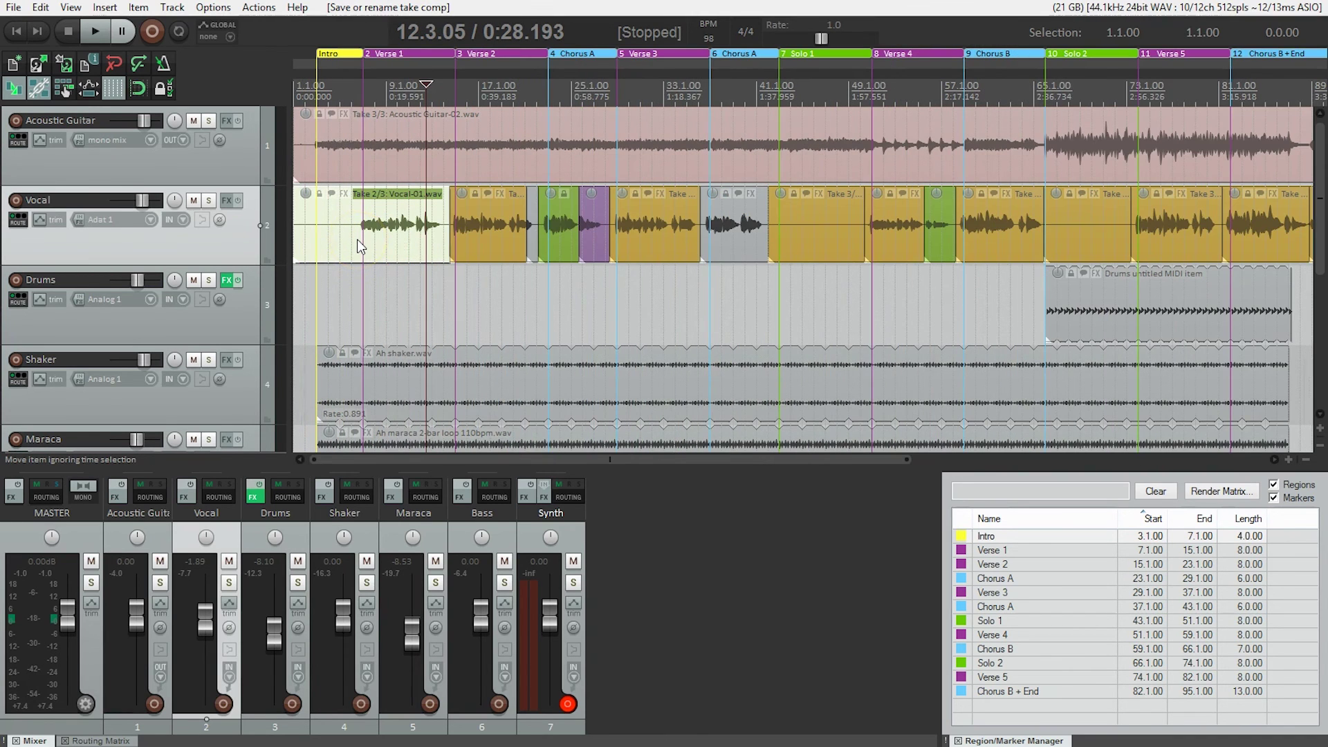
{"action": "key", "text": "t"}
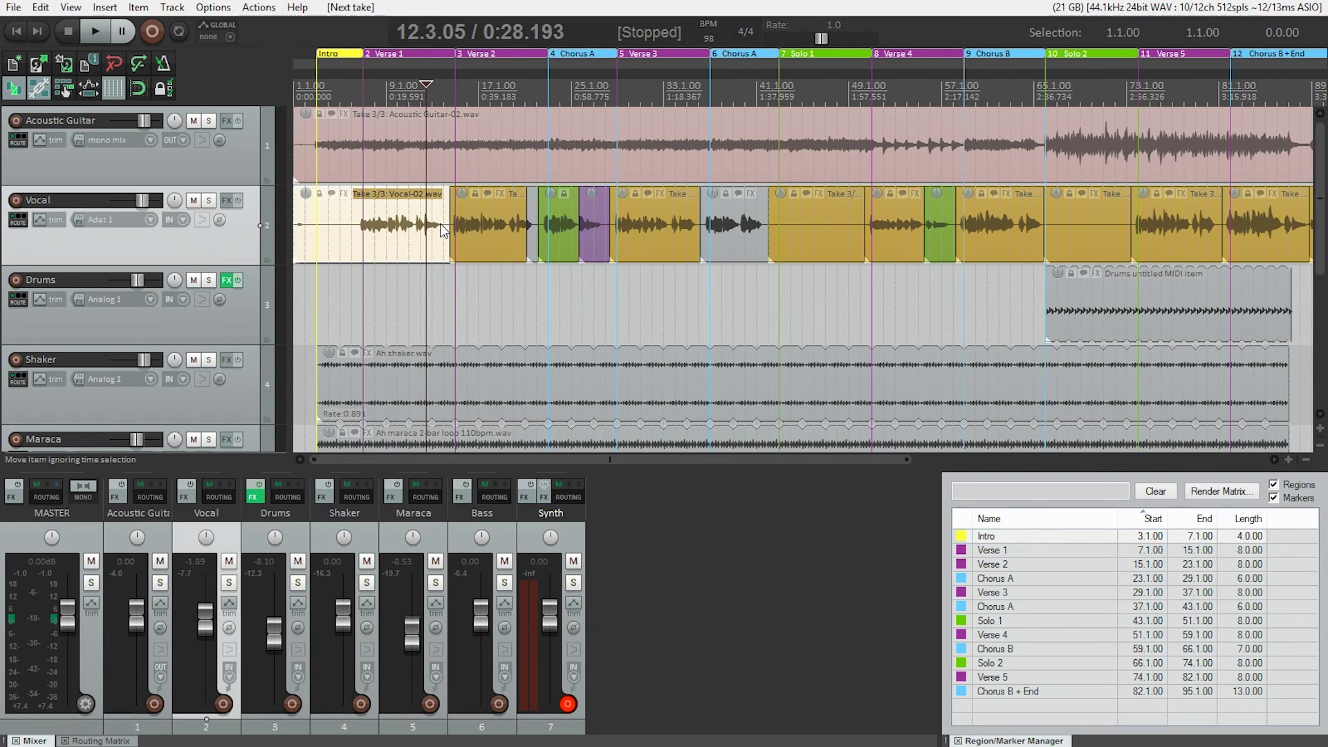
{"action": "scroll", "coordinate": [415, 230], "scroll_direction": "down", "scroll_amount": 2}
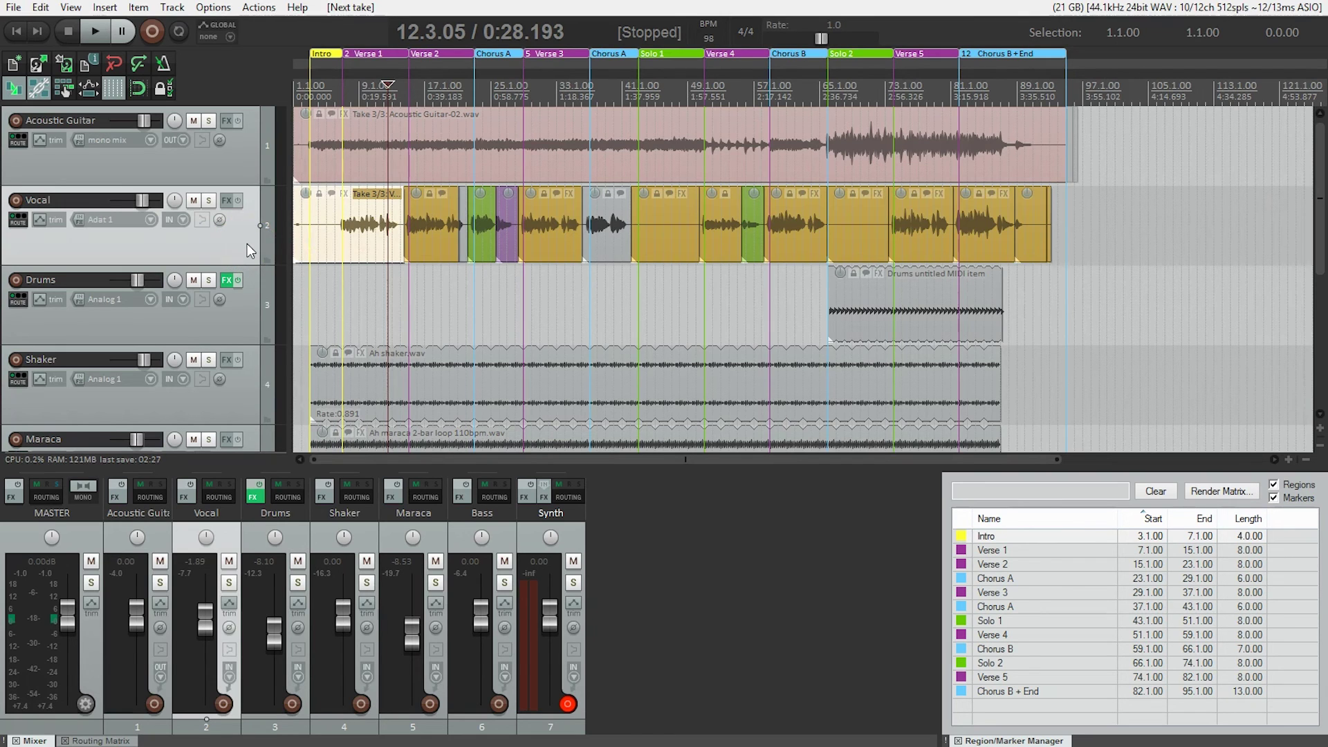
Select all Vocal items and save them as a new comp named 'Different first verse'.
{"action": "key", "text": "ctrl+shift+a"}
{"action": "left_click", "coordinate": [274, 243]}
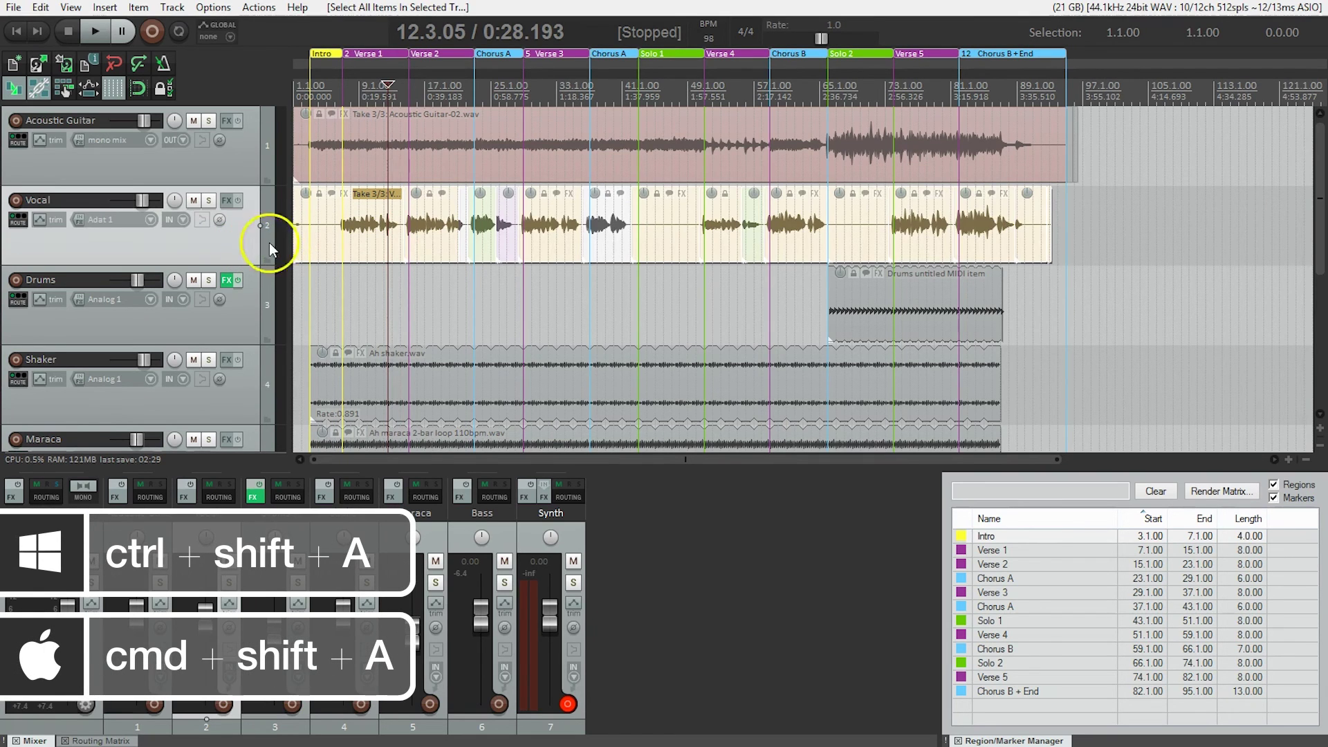
{"action": "left_click", "coordinate": [461, 240]}
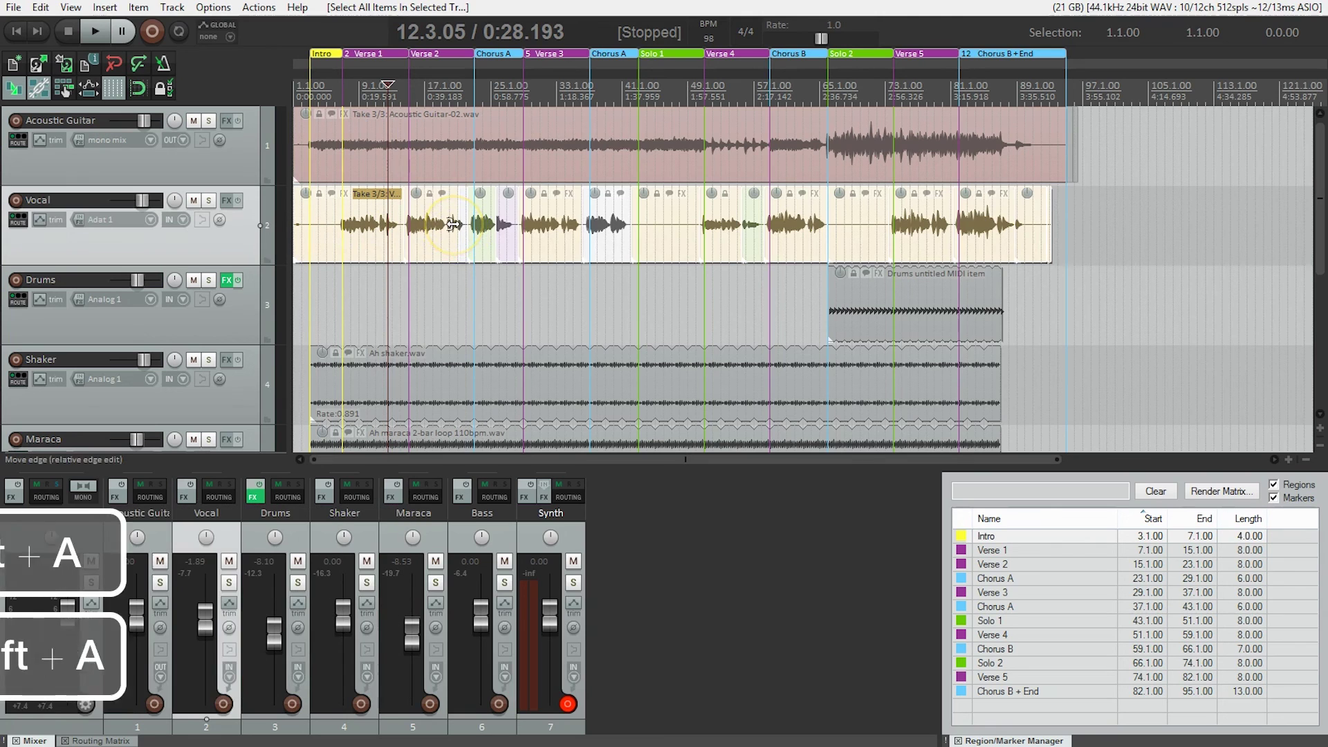
{"action": "right_click", "coordinate": [452, 222]}
{"action": "mouse_move", "coordinate": [593, 238]}
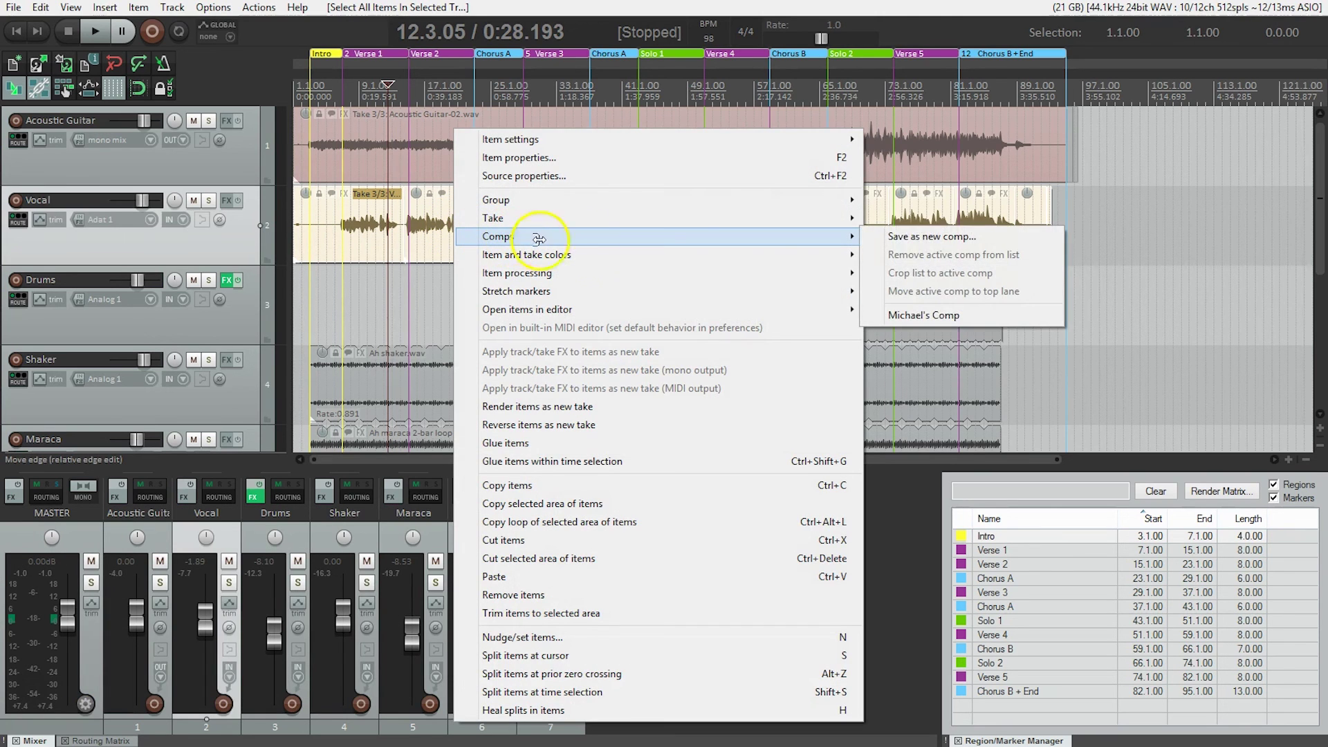
{"action": "left_click", "coordinate": [908, 238]}
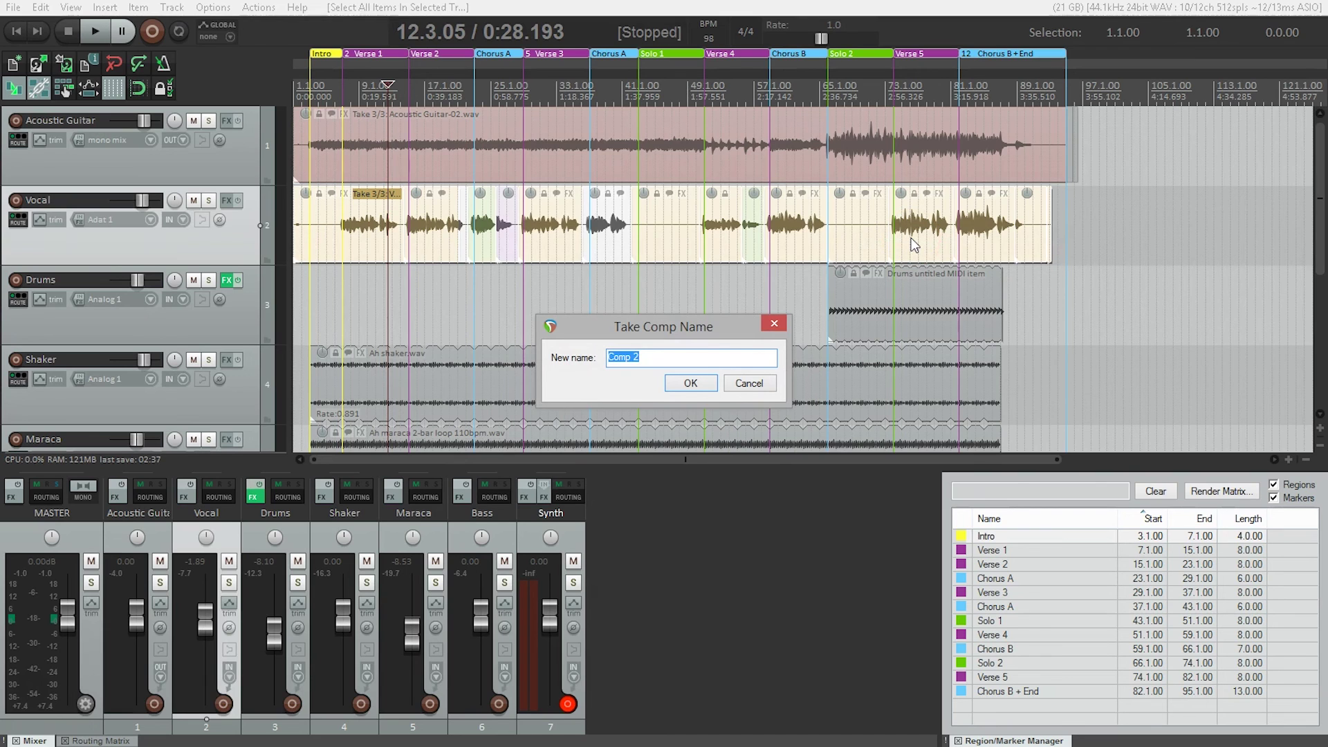
{"action": "type", "text": "Different first verse"}
{"action": "key", "text": "Return"}
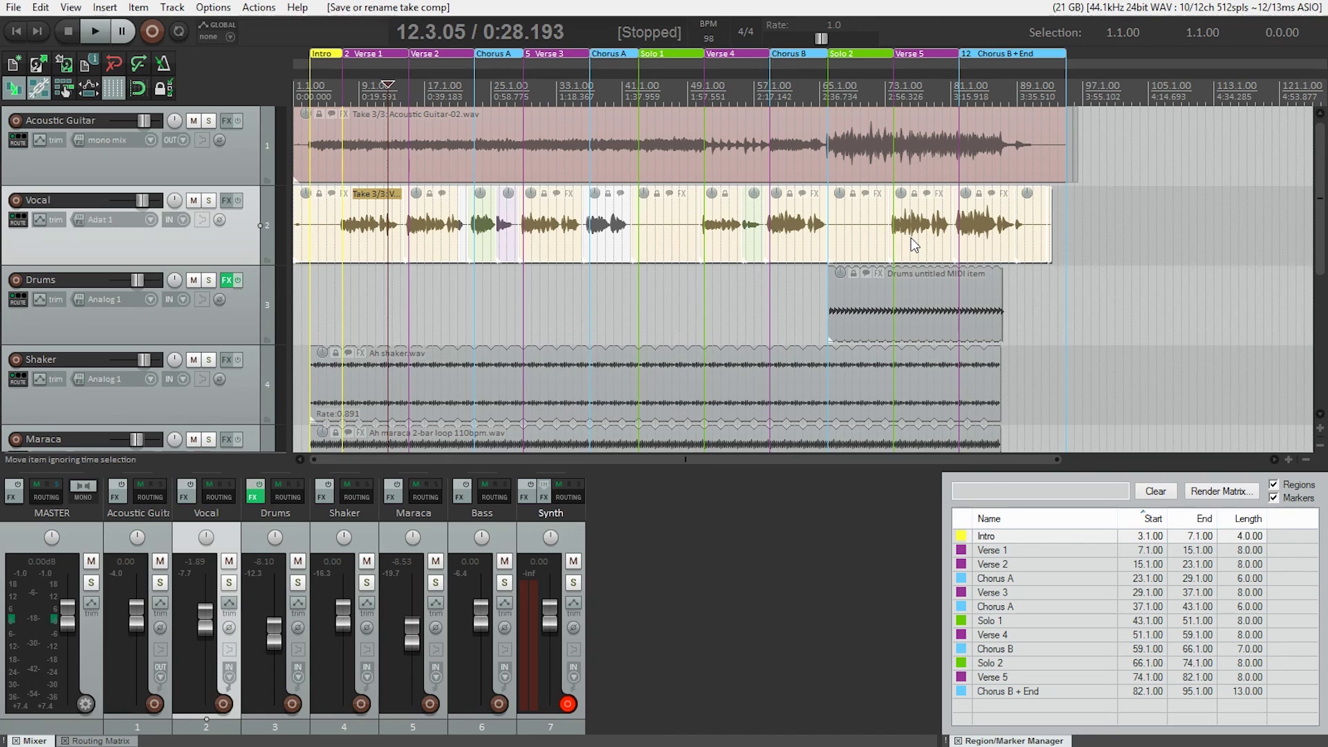
Load the first saved comp on the Vocal items, then switch back to 'Different first verse'.
{"action": "left_click", "coordinate": [1072, 253]}
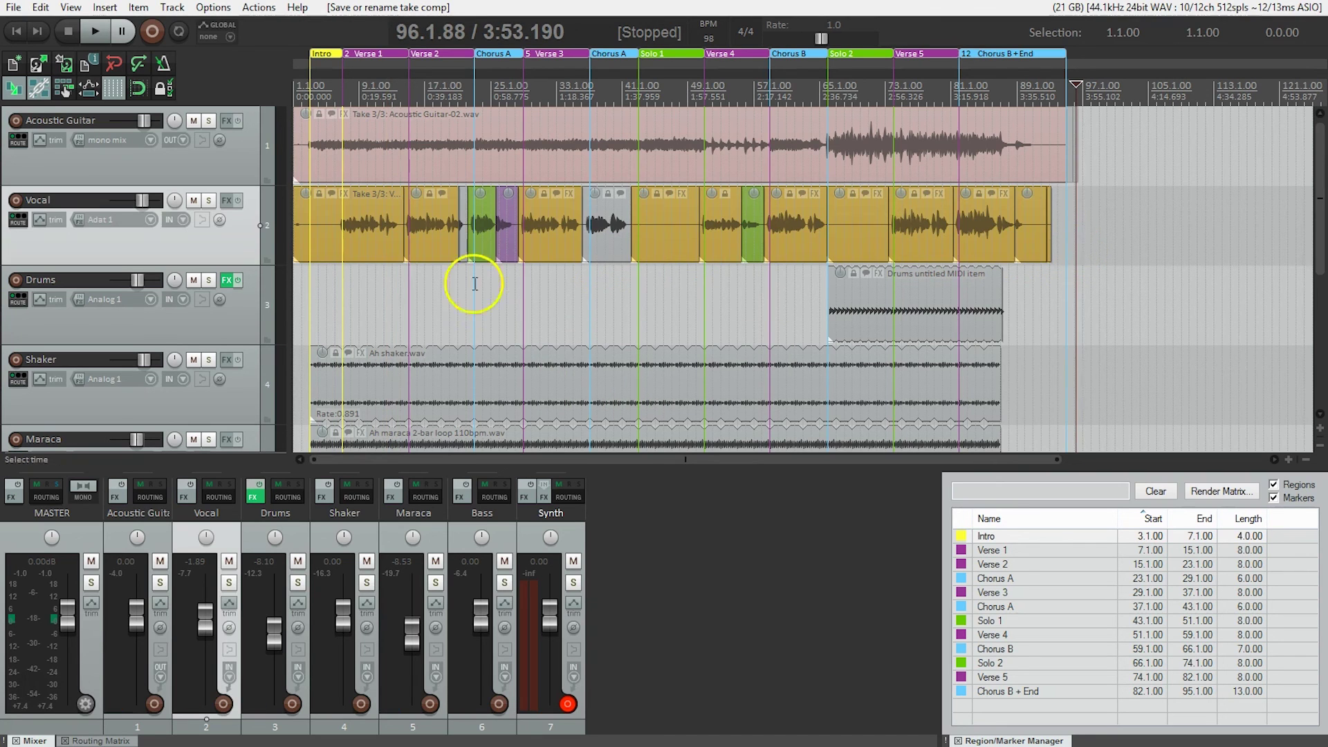
{"action": "double_click", "coordinate": [230, 247]}
{"action": "right_click", "coordinate": [377, 237]}
{"action": "mouse_move", "coordinate": [430, 241]}
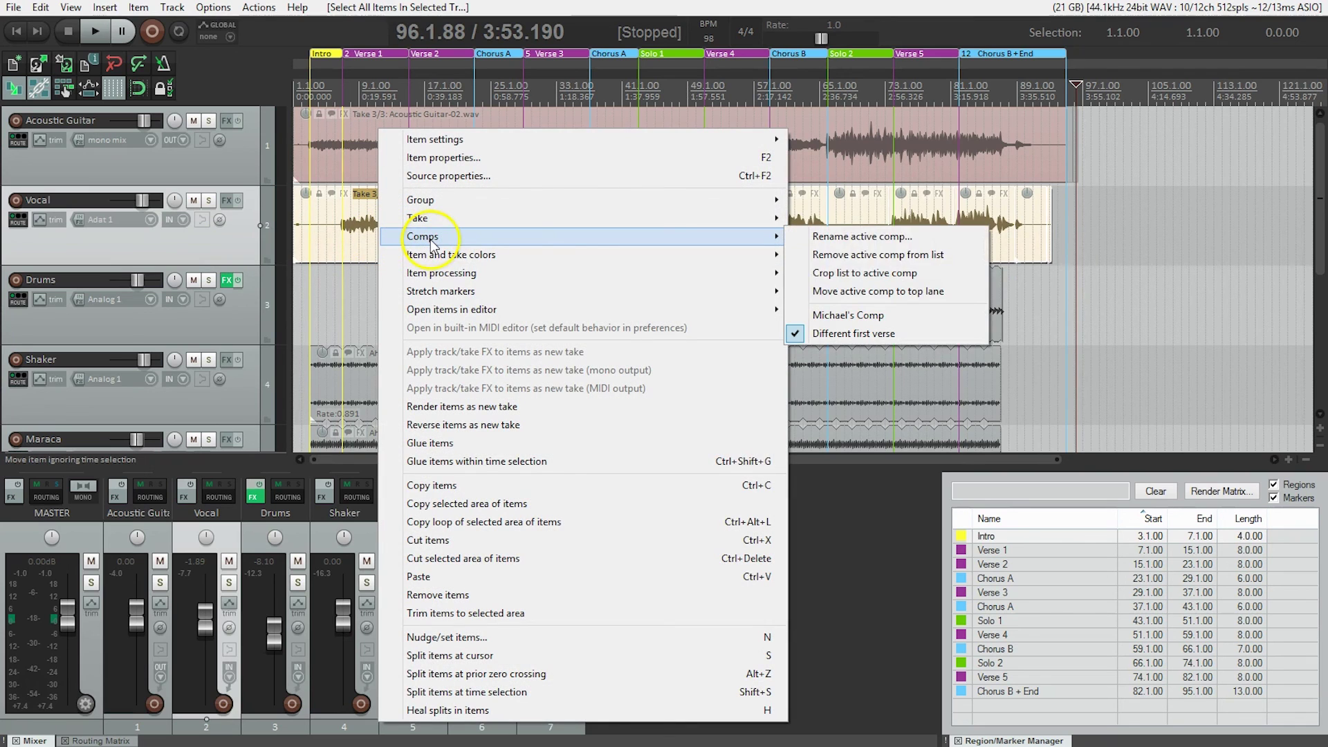
{"action": "left_click", "coordinate": [912, 318]}
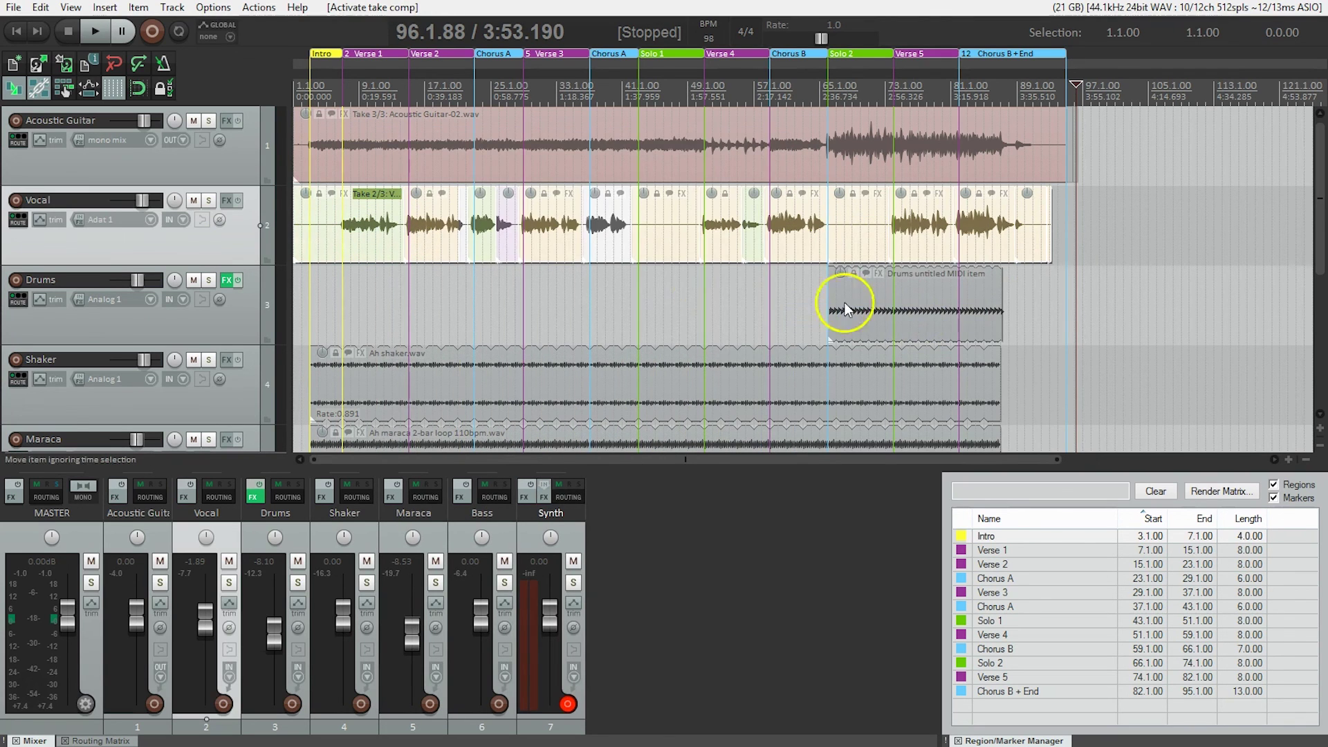
{"action": "right_click", "coordinate": [370, 233]}
{"action": "mouse_move", "coordinate": [607, 242]}
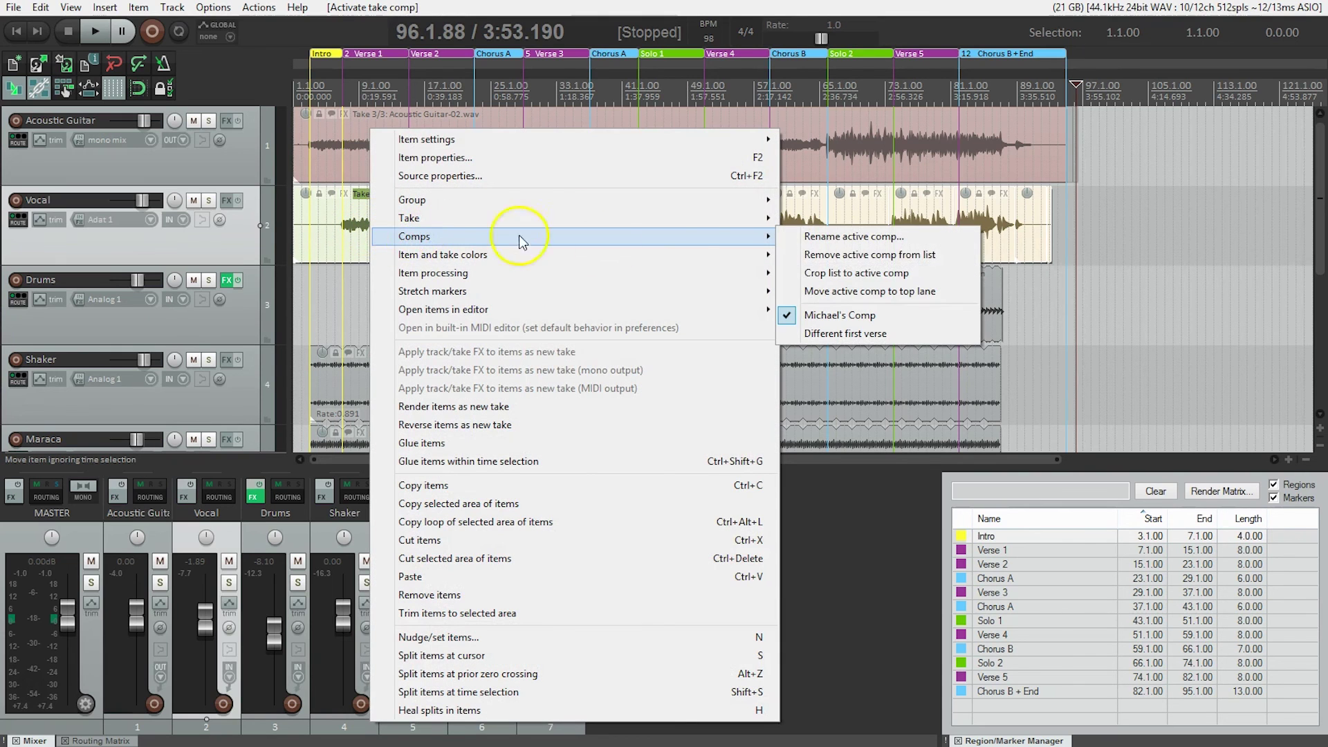
{"action": "left_click", "coordinate": [868, 334]}
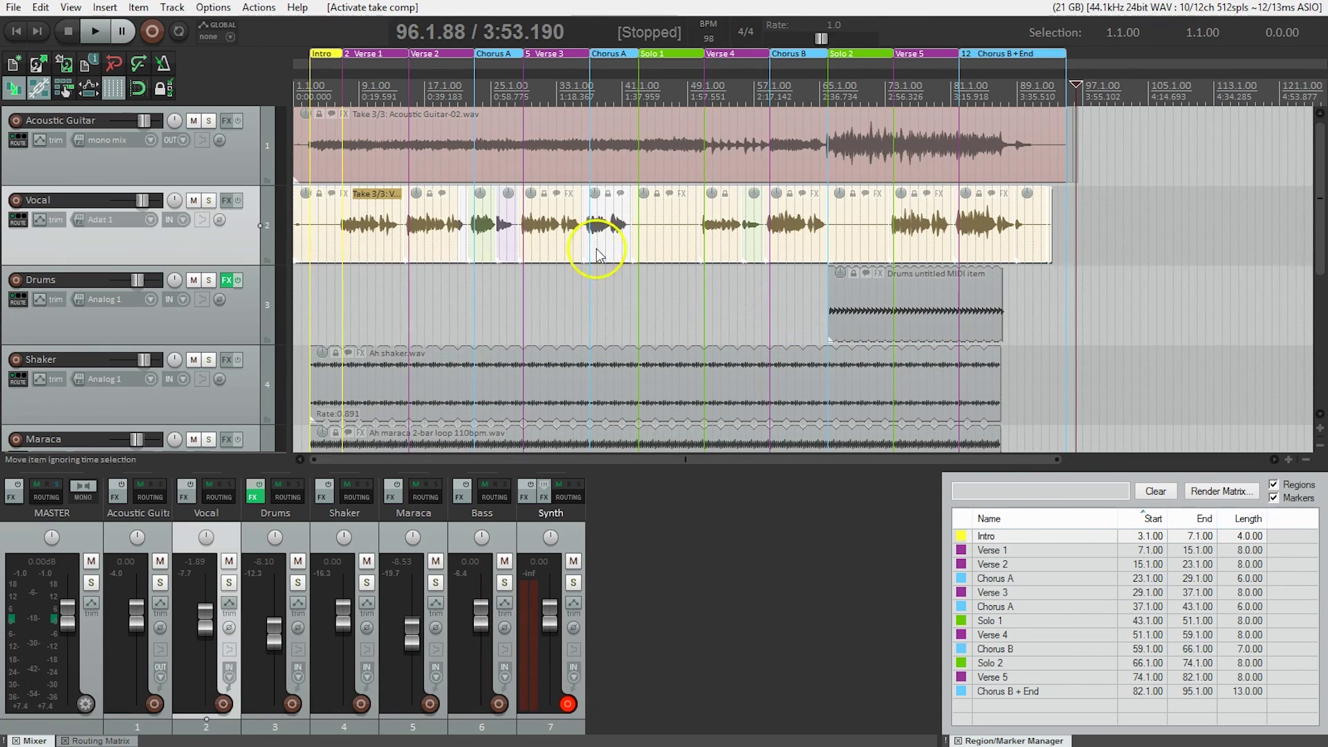
{"action": "double_click", "coordinate": [1072, 211]}
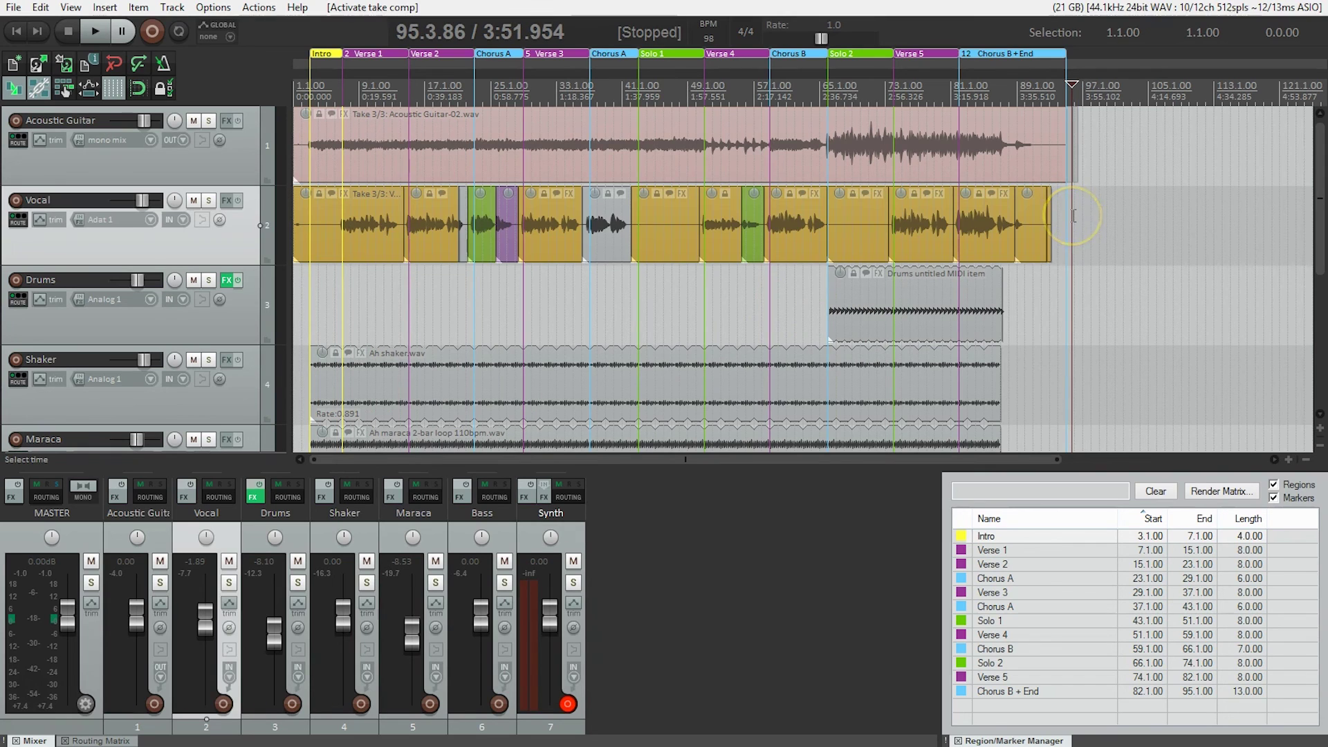